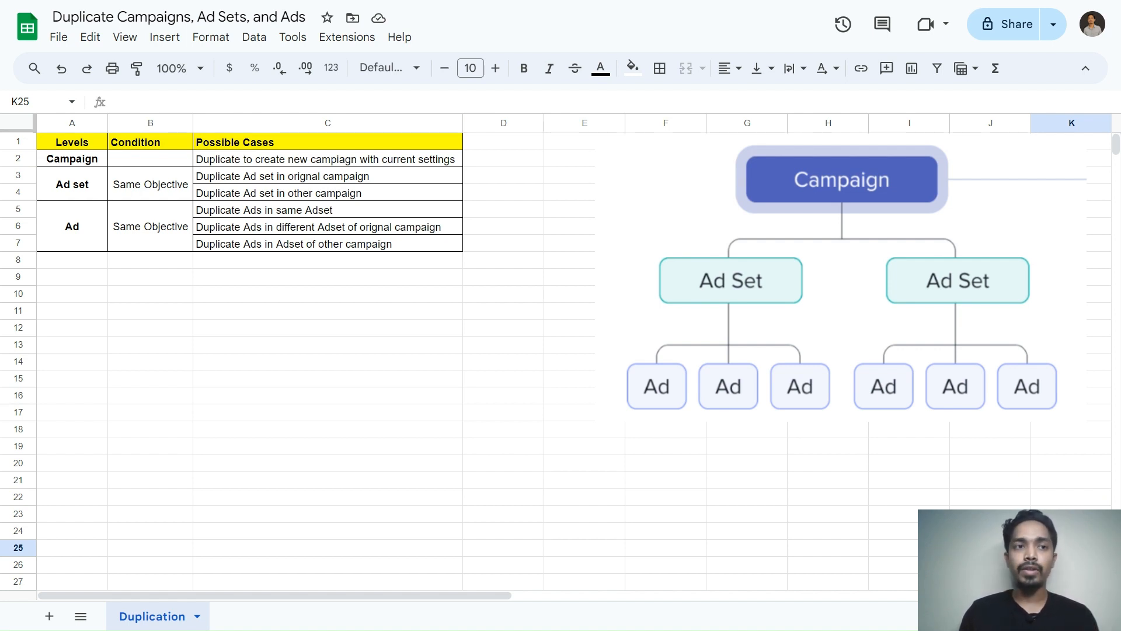
click(681, 570)
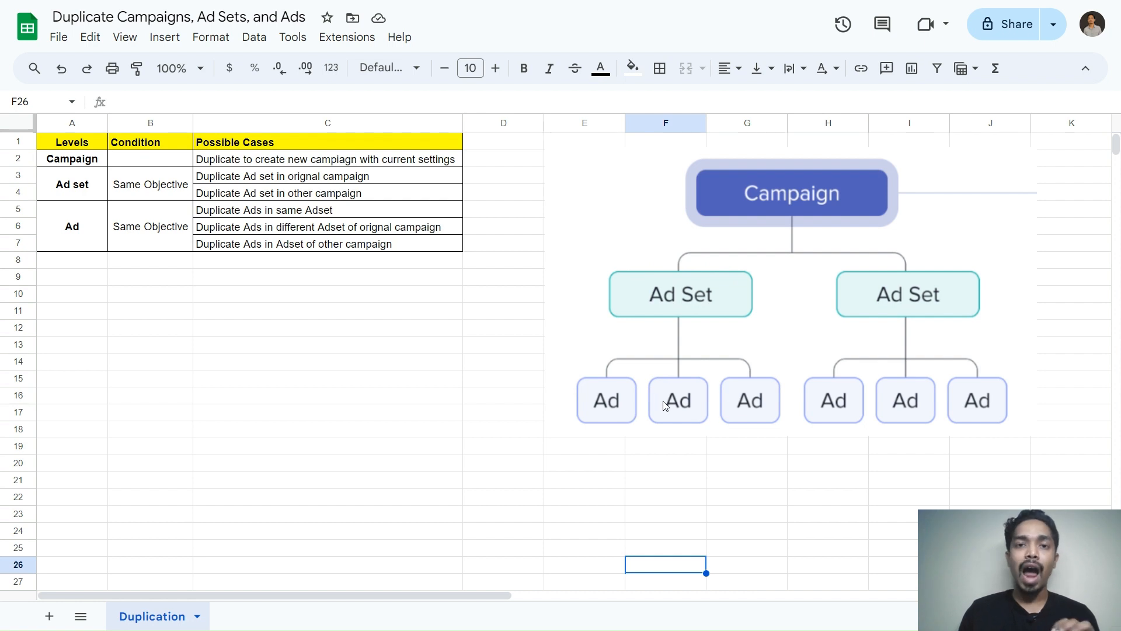
click(453, 293)
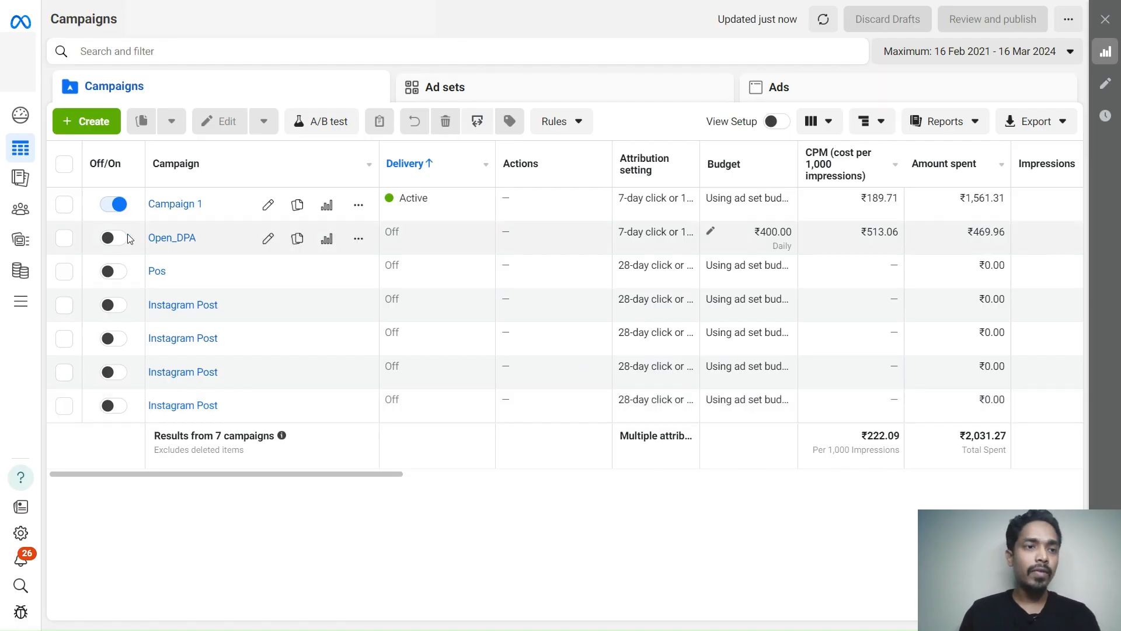
Step: Examine the ad sets and ads inside Campaign 1, and return to the campaign list with the selection cleared
click(63, 205)
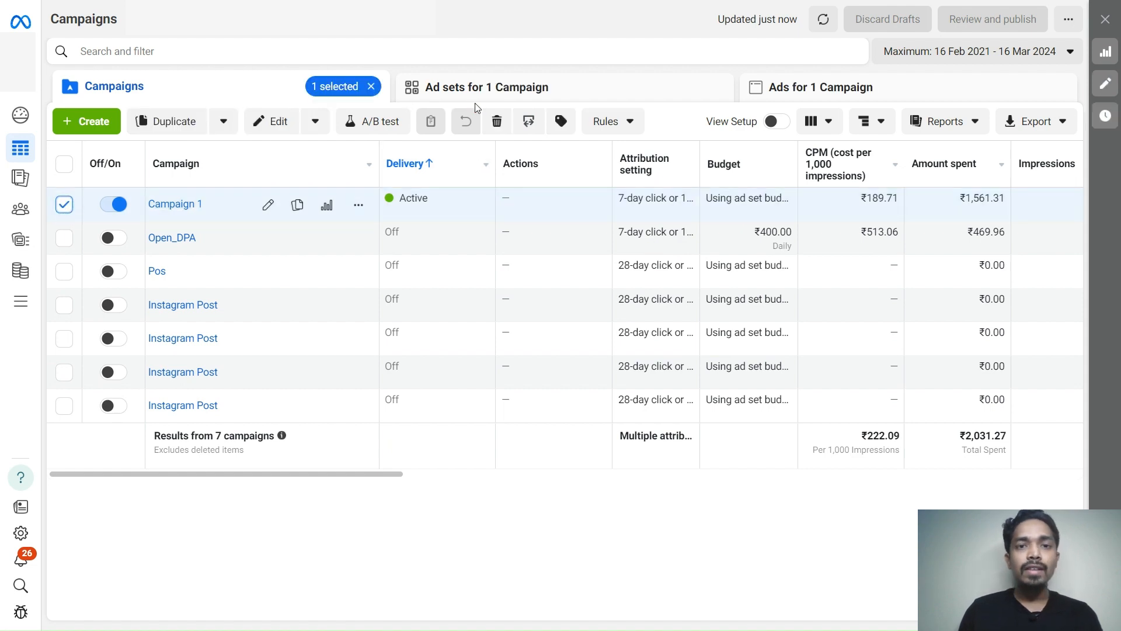
click(464, 86)
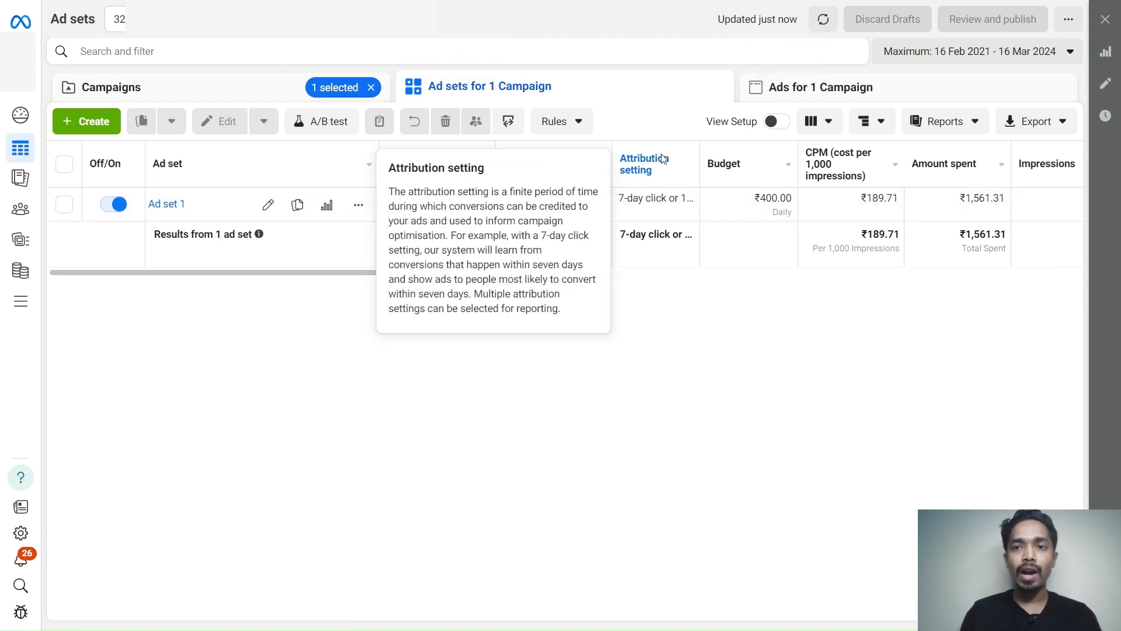
click(865, 87)
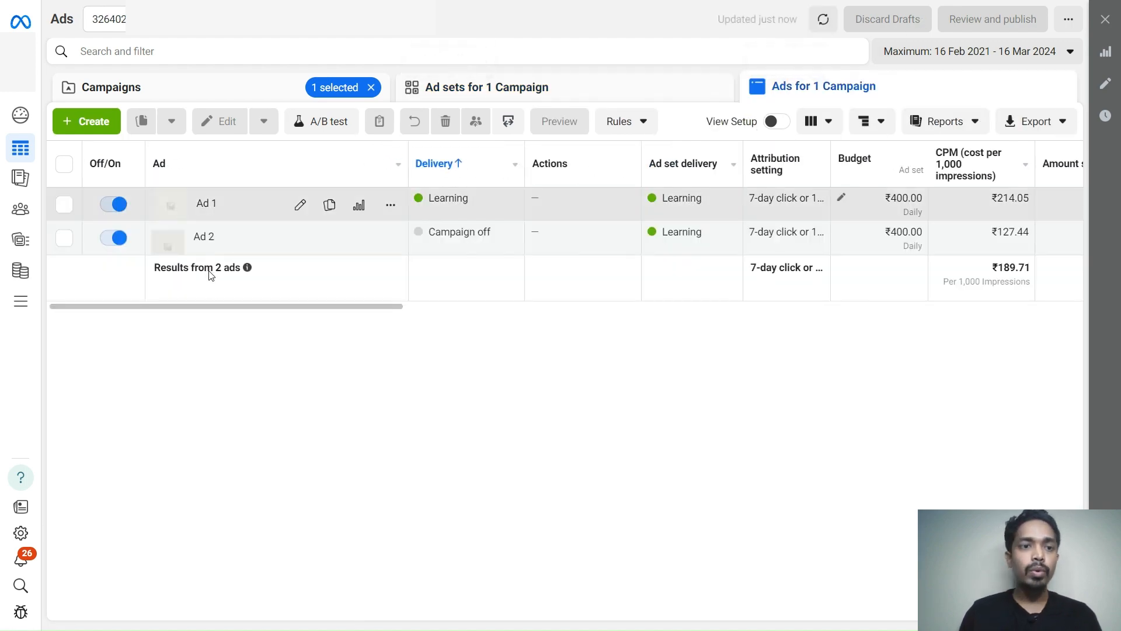
click(220, 92)
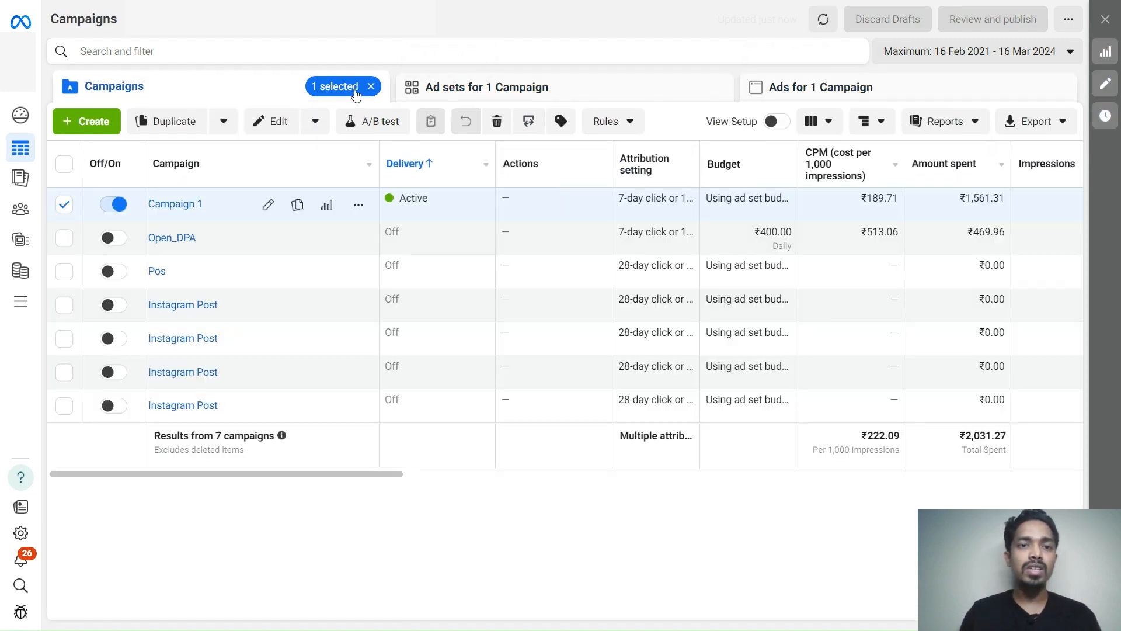
click(371, 87)
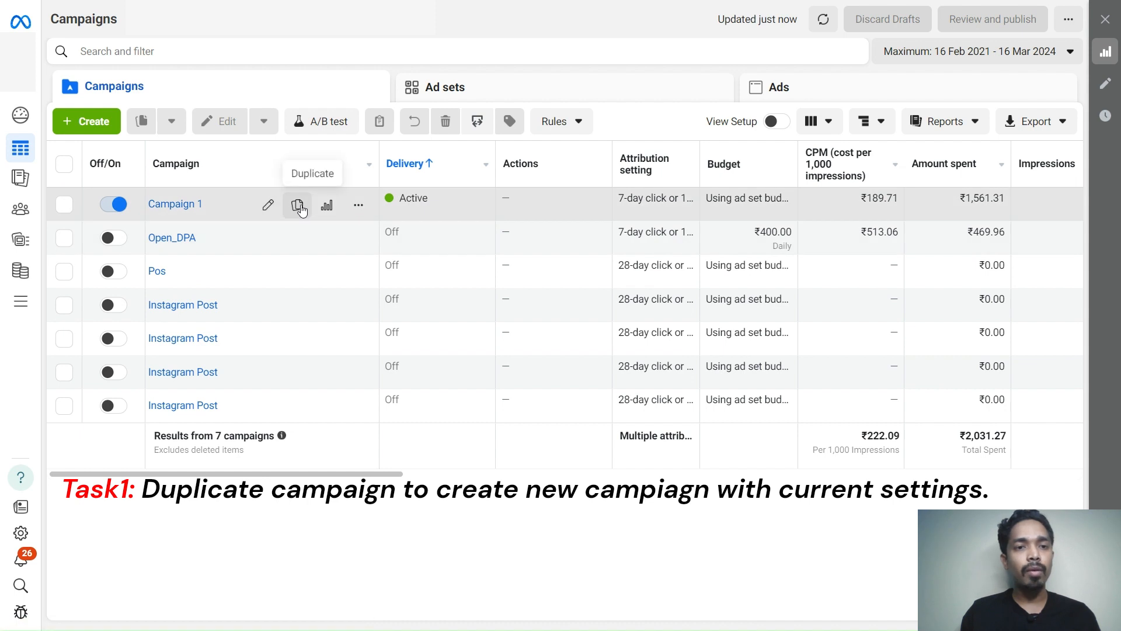
Step: Duplicate Campaign 1 with current settings as a new campaign, making 1 copy and keeping existing reactions, comments and shares
click(64, 205)
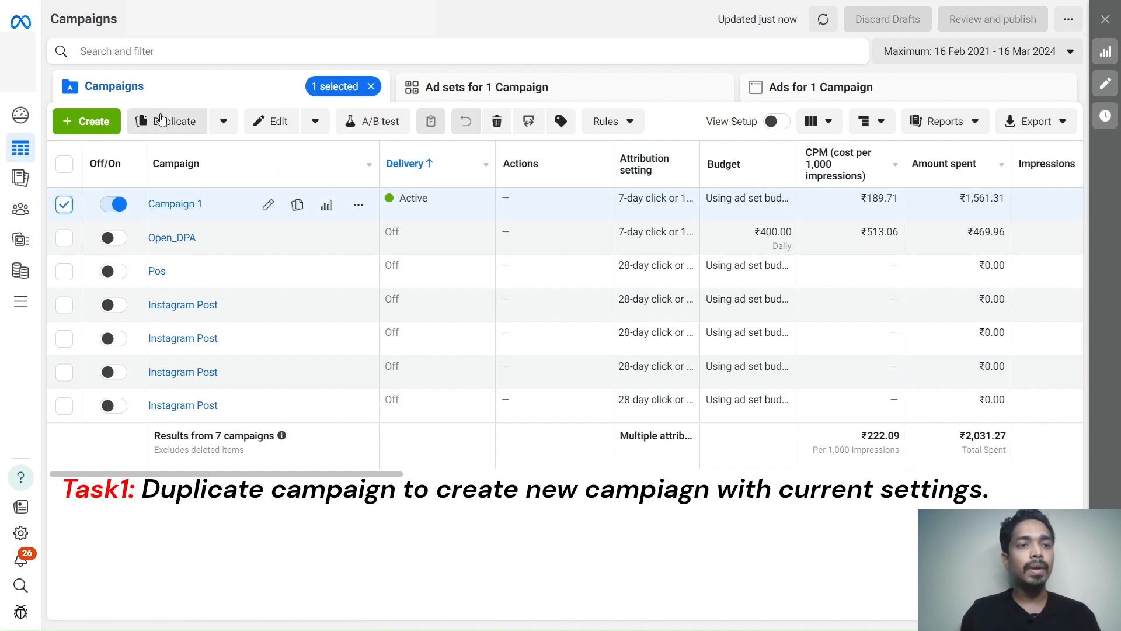
click(61, 211)
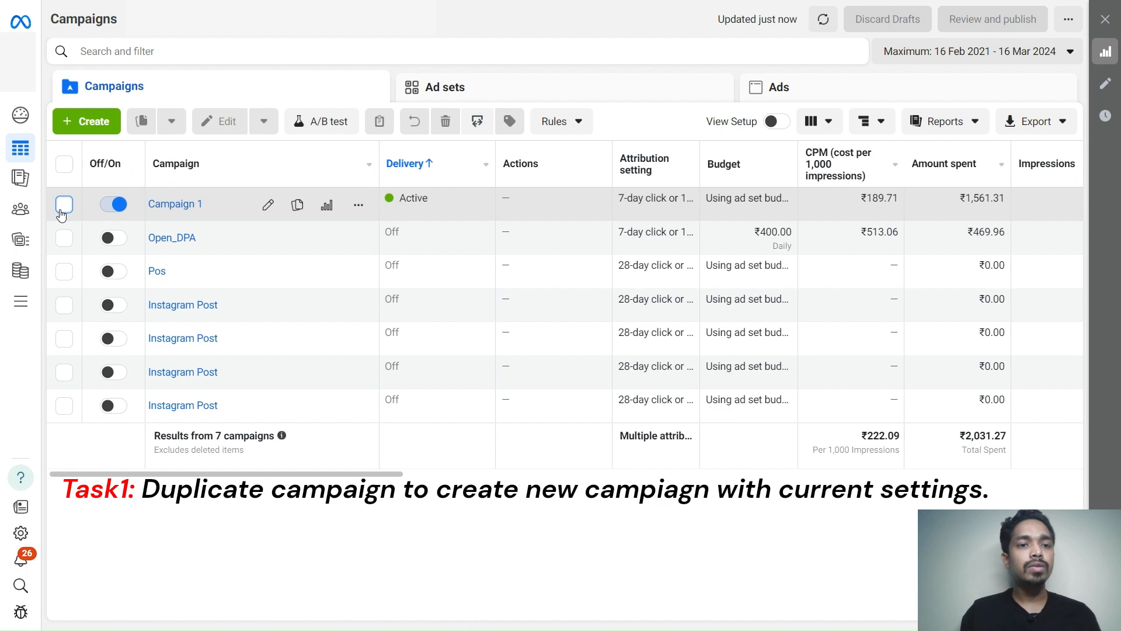
click(298, 206)
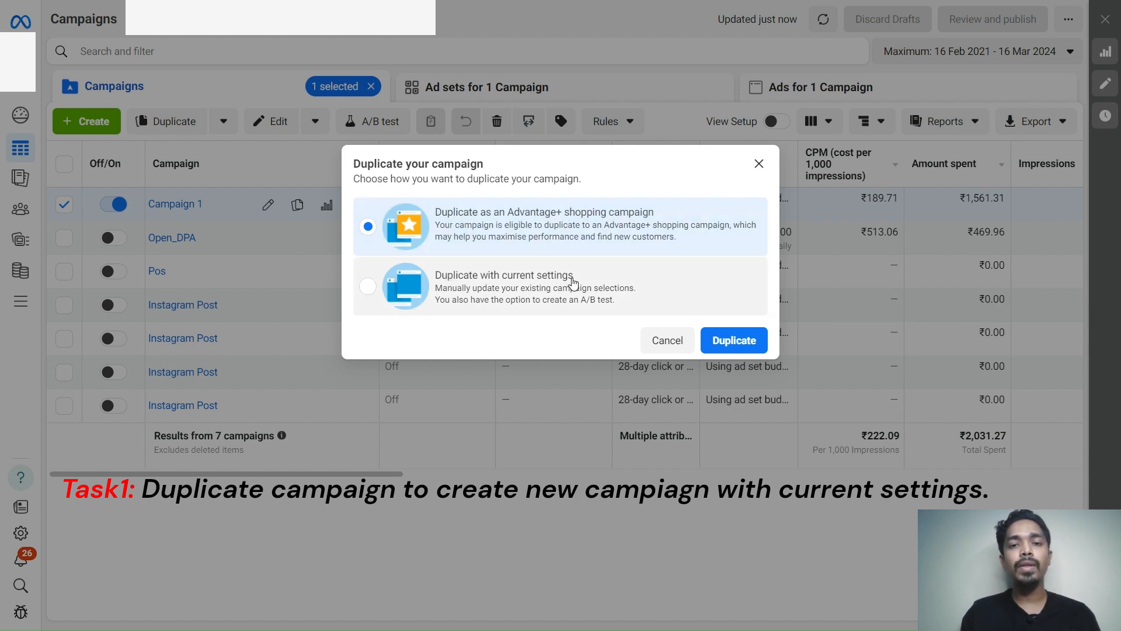
click(367, 286)
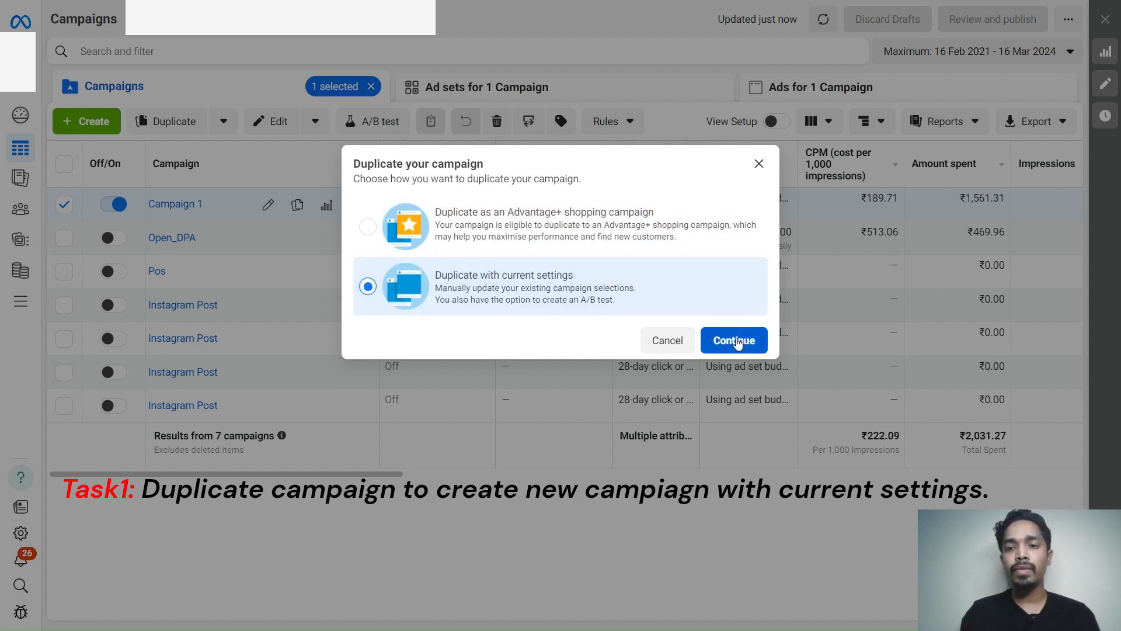
click(736, 341)
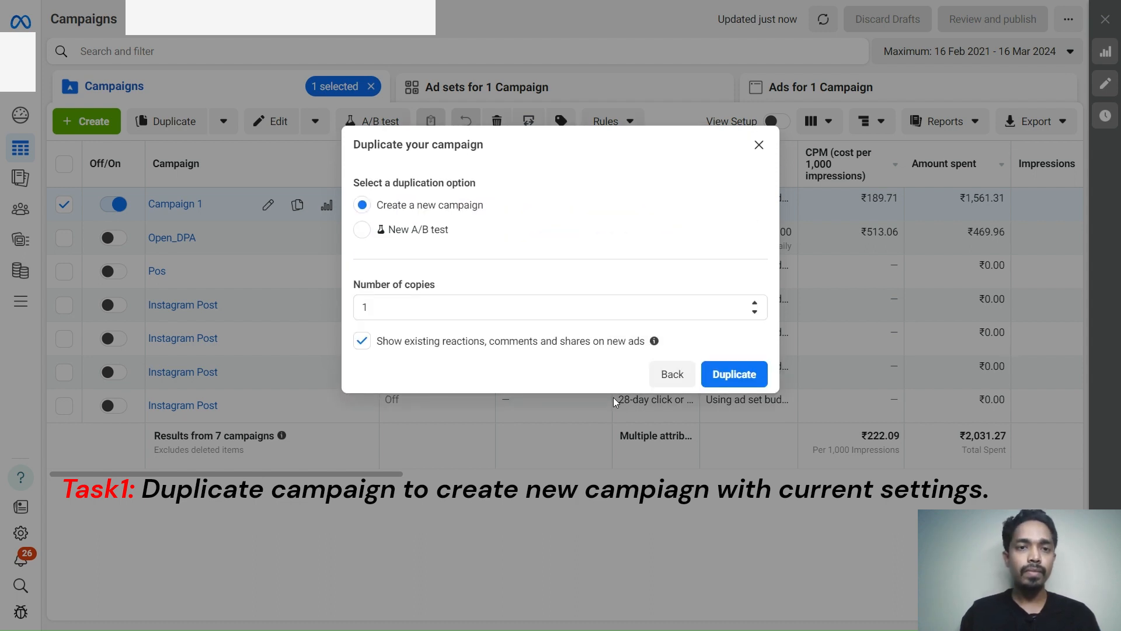
double_click(367, 308)
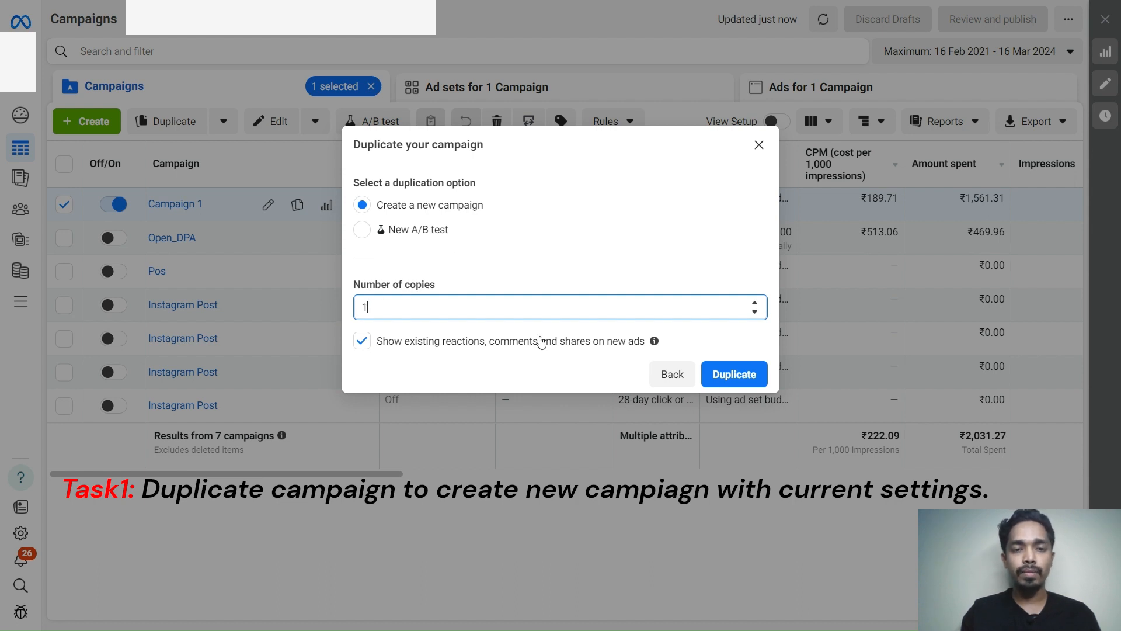
click(735, 380)
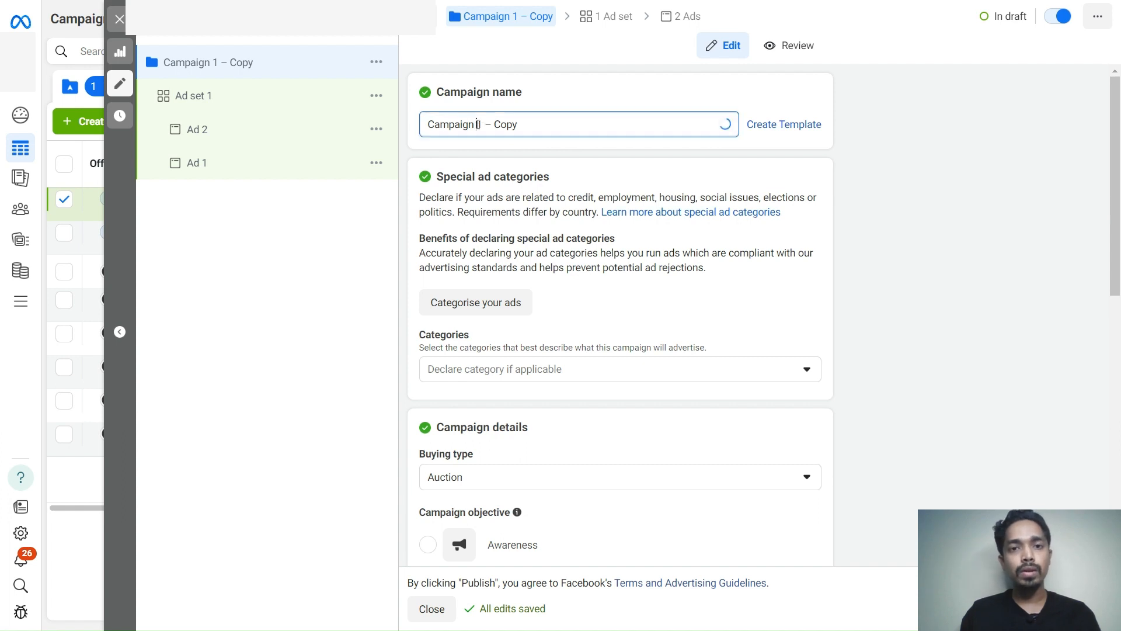
Step: Rename the copied campaign as Campaign 2, its ad set as Ad set 2 and its ads as Ad 3 and Ad 4
drag(477, 124, 584, 128)
key(BackSpace)
text(2)
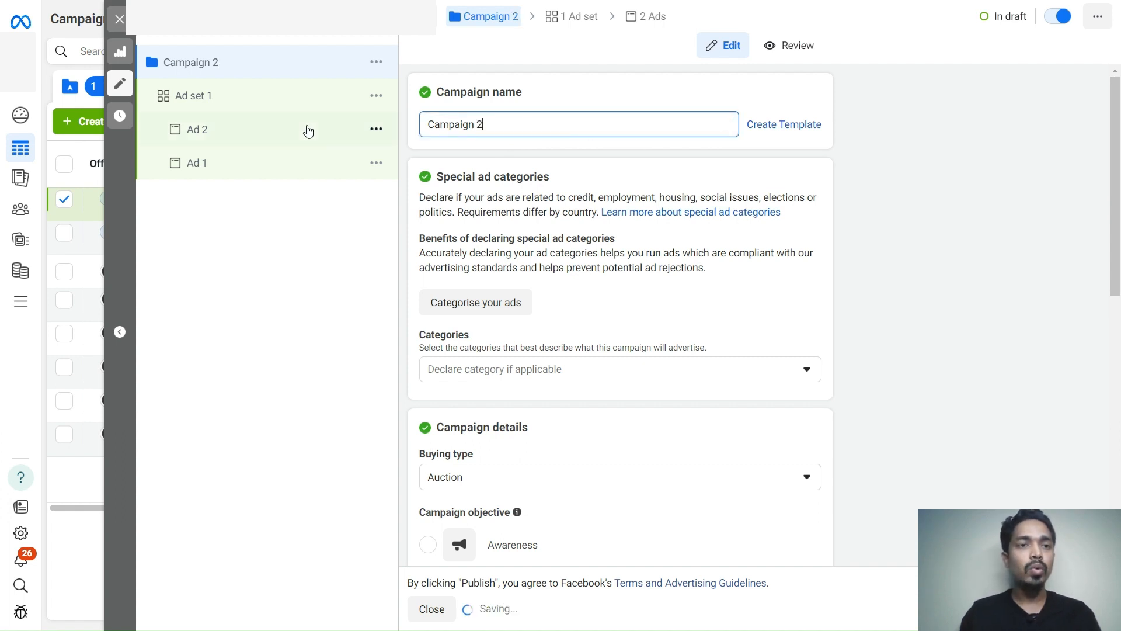
click(195, 99)
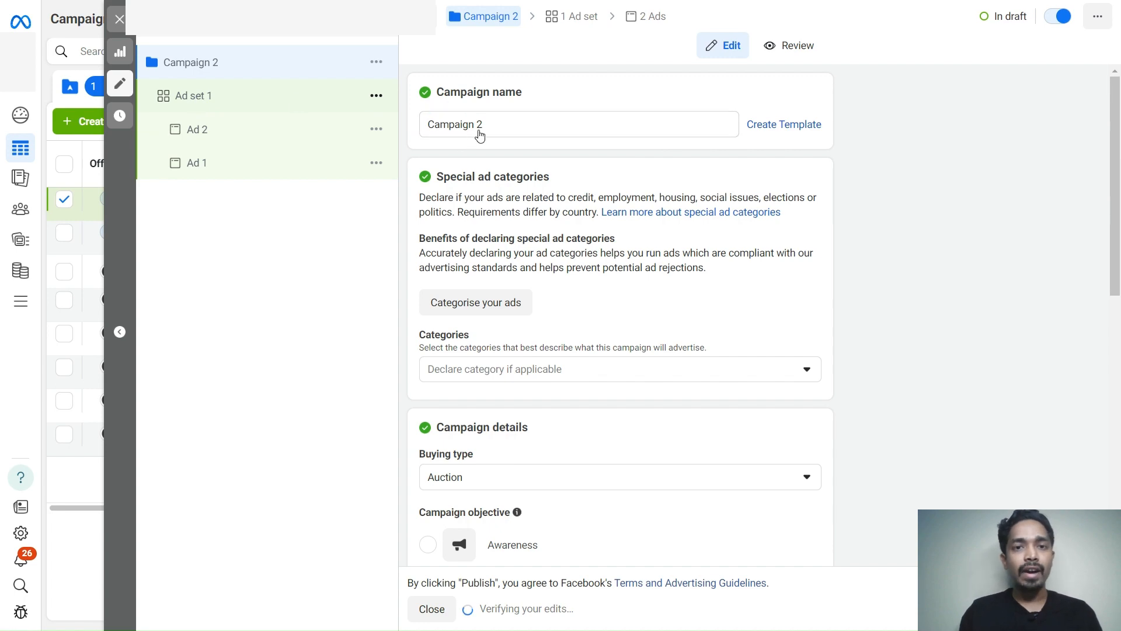
drag(469, 123, 460, 122)
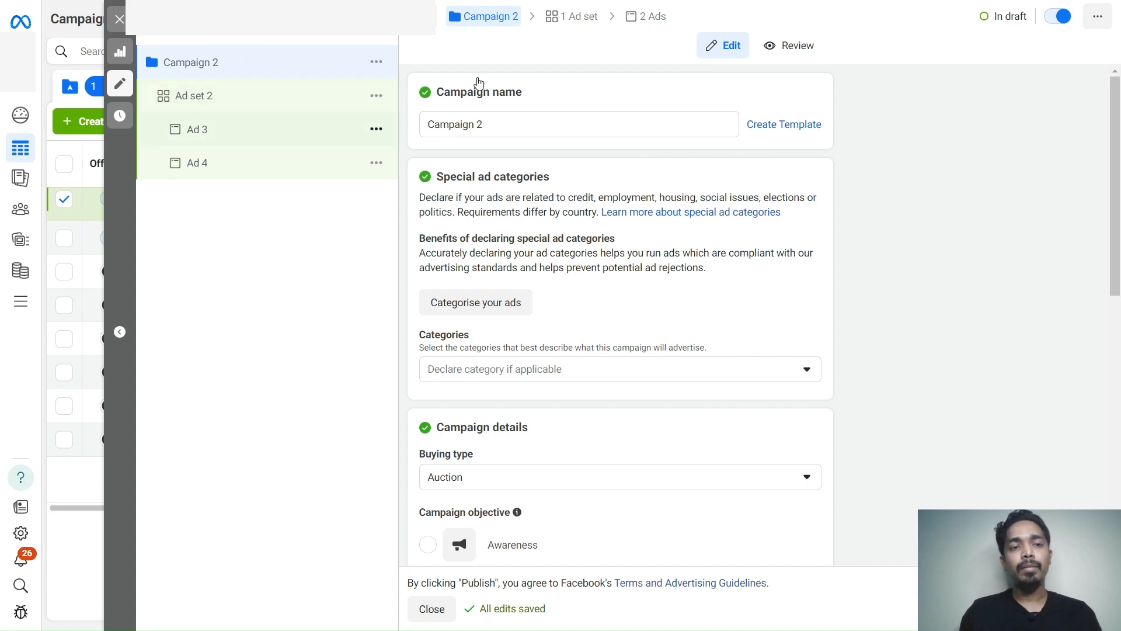
click(119, 21)
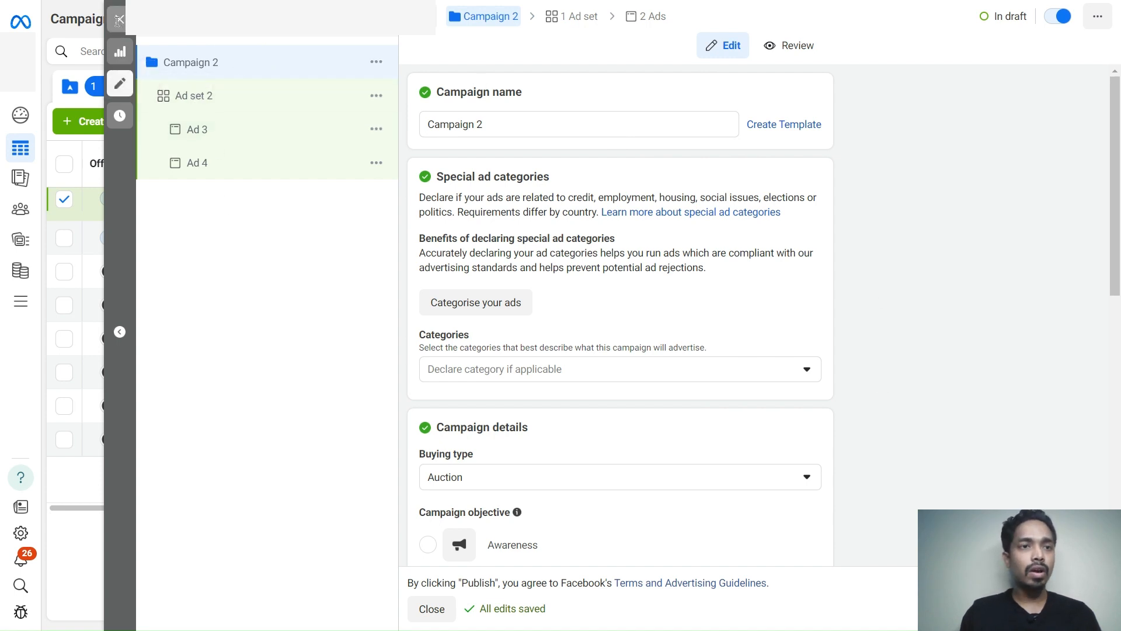
Step: Review the draft campaign, ad set and ads of Campaign 2, publish them all, and deselect the campaign
click(1009, 23)
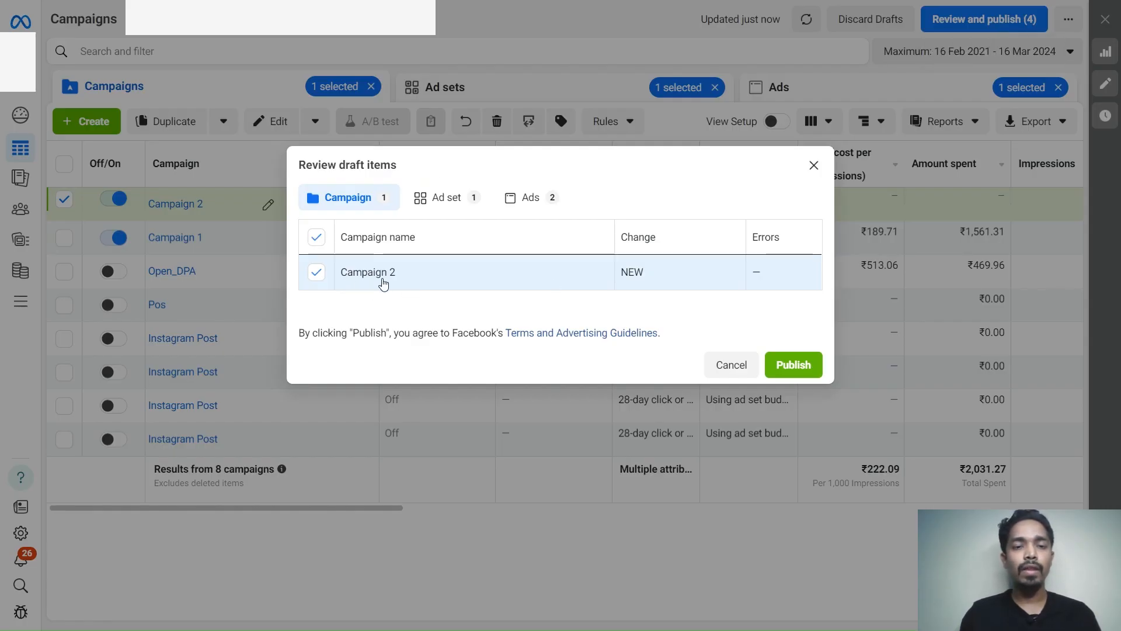
click(447, 198)
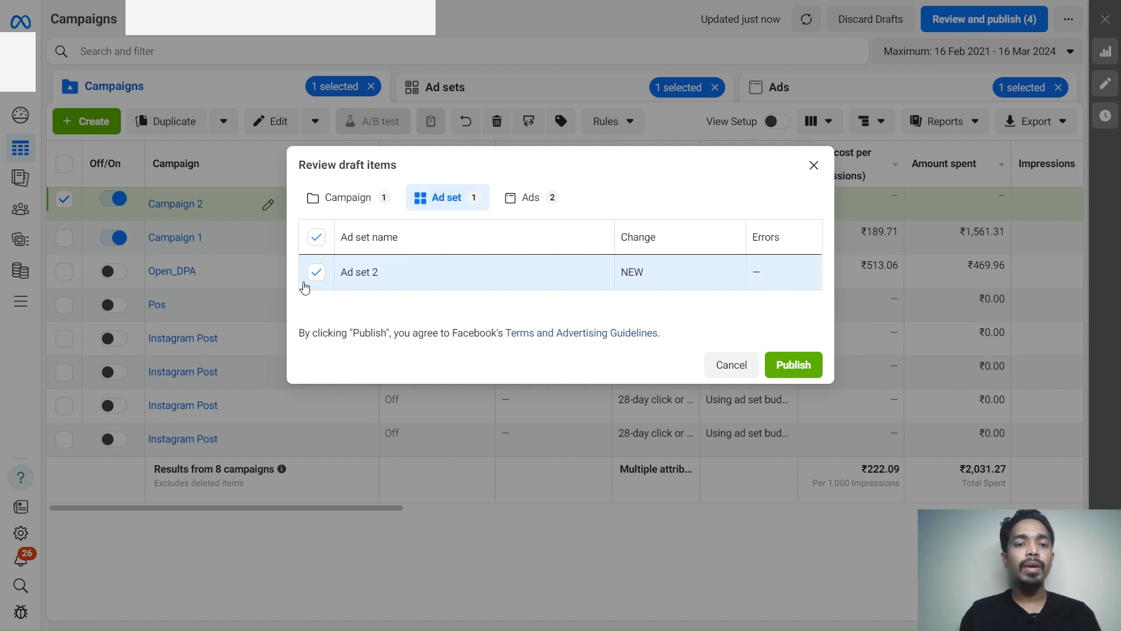
click(534, 198)
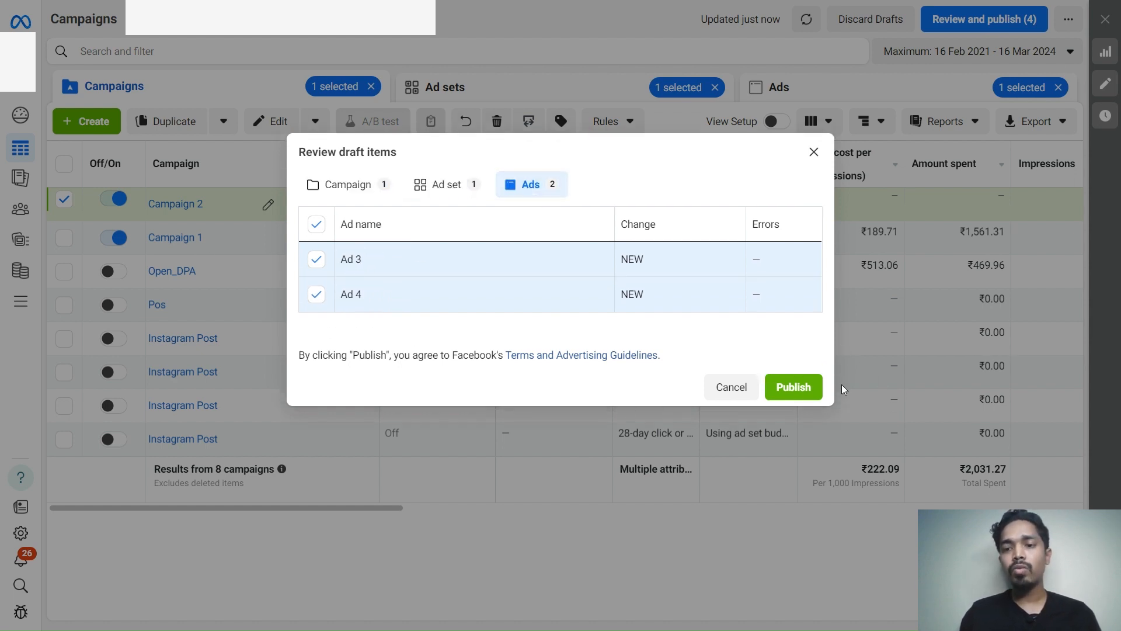
click(804, 389)
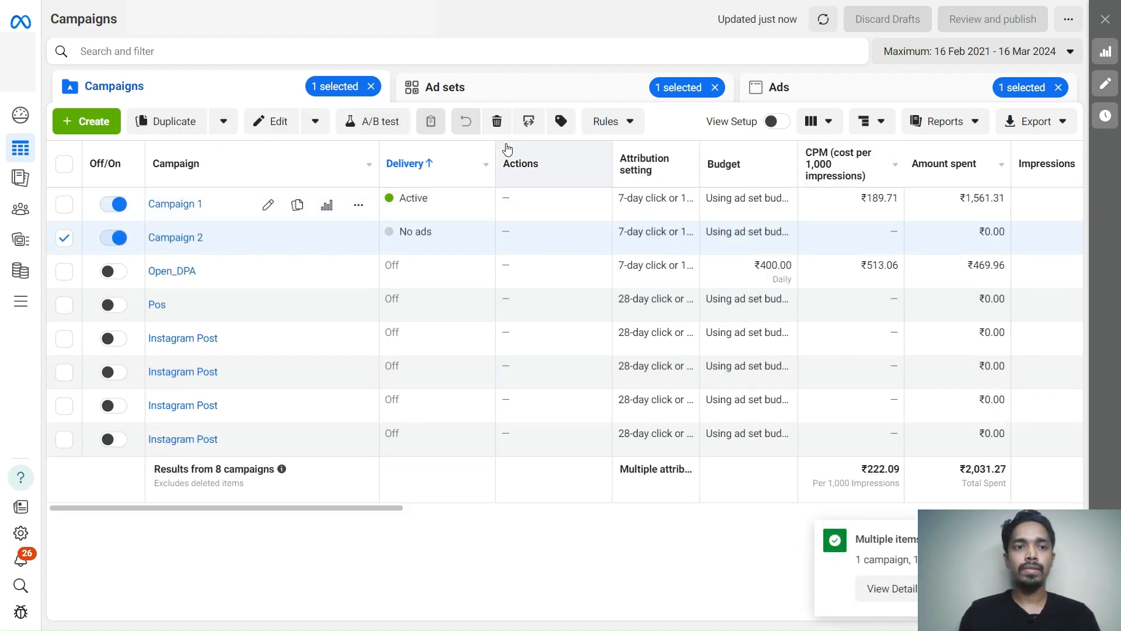
click(64, 238)
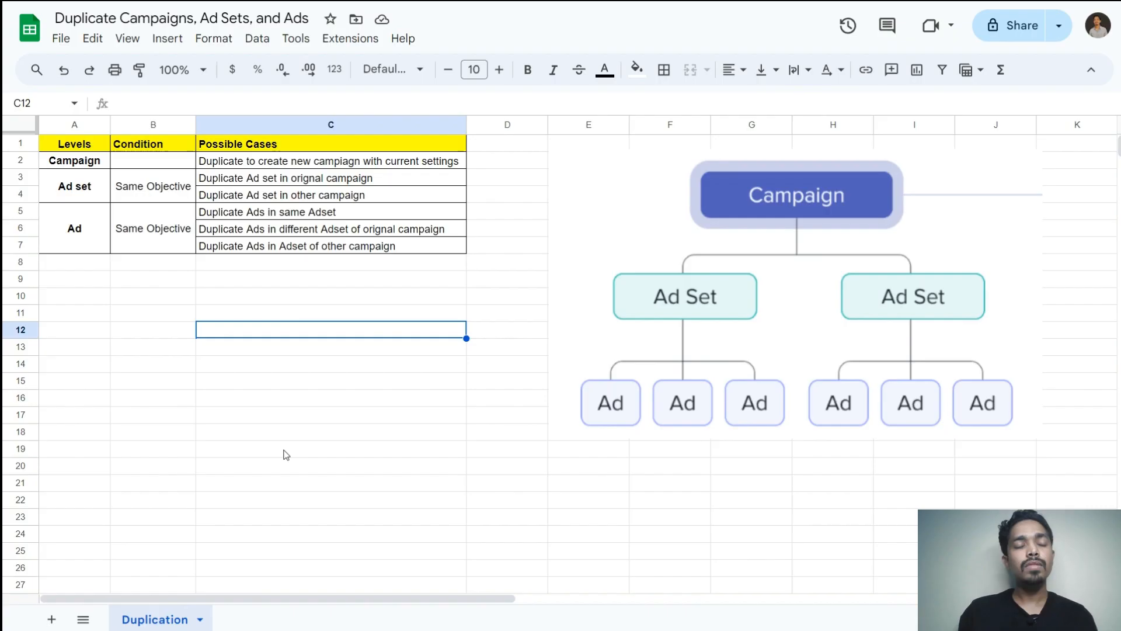
click(294, 182)
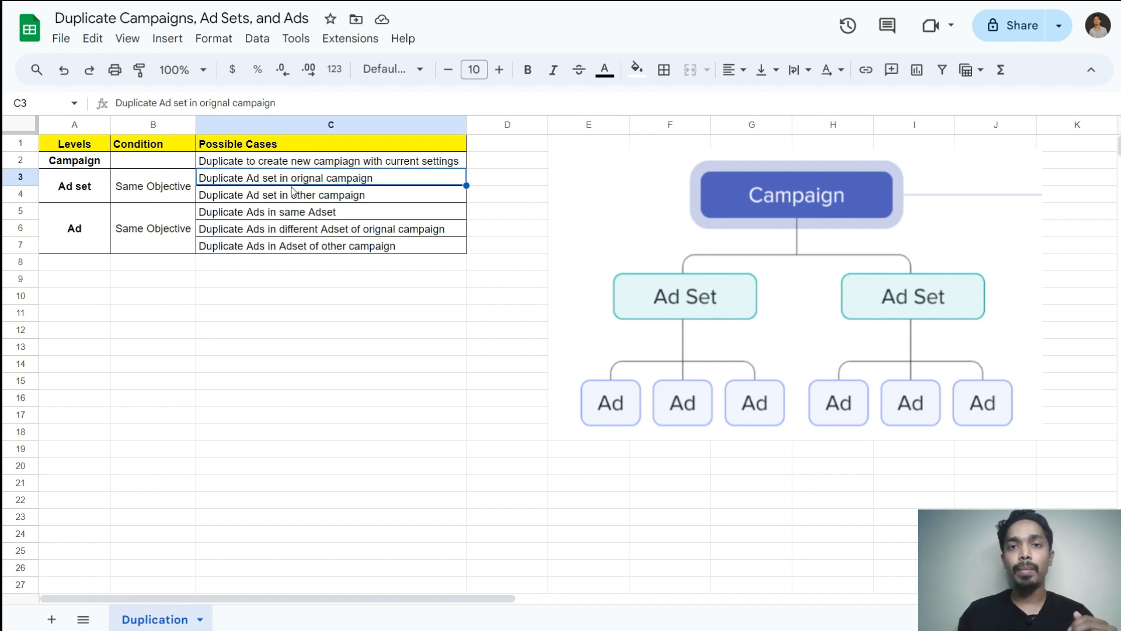
click(166, 193)
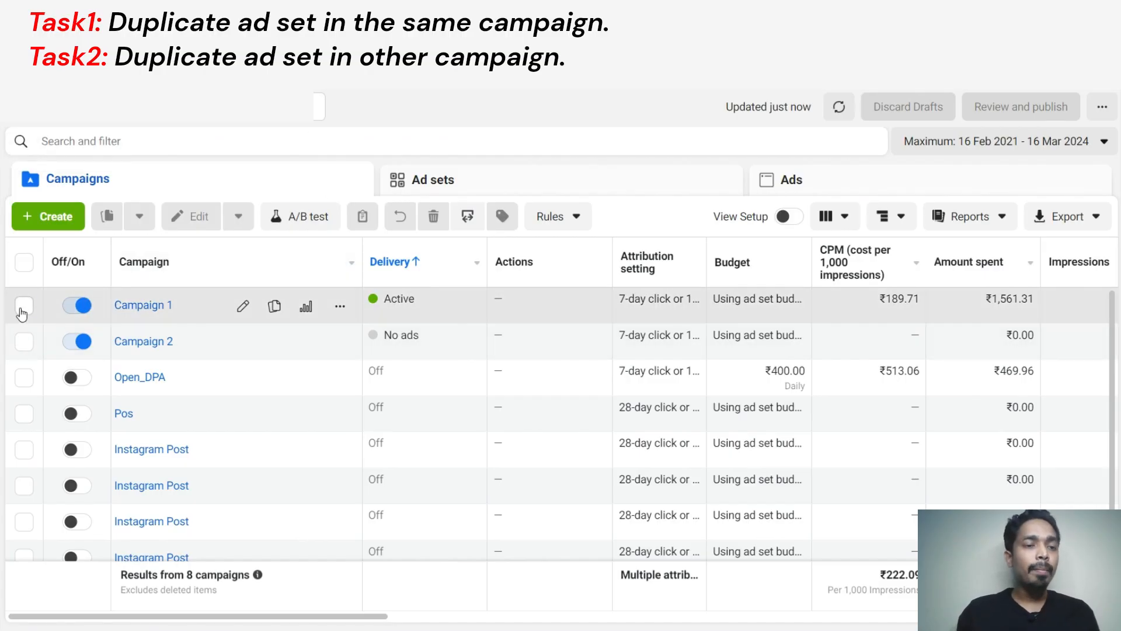
Step: Duplicate Ad set 1 of Campaign 1 within the original campaign, making 1 copy and keeping existing reactions, comments and shares
click(24, 305)
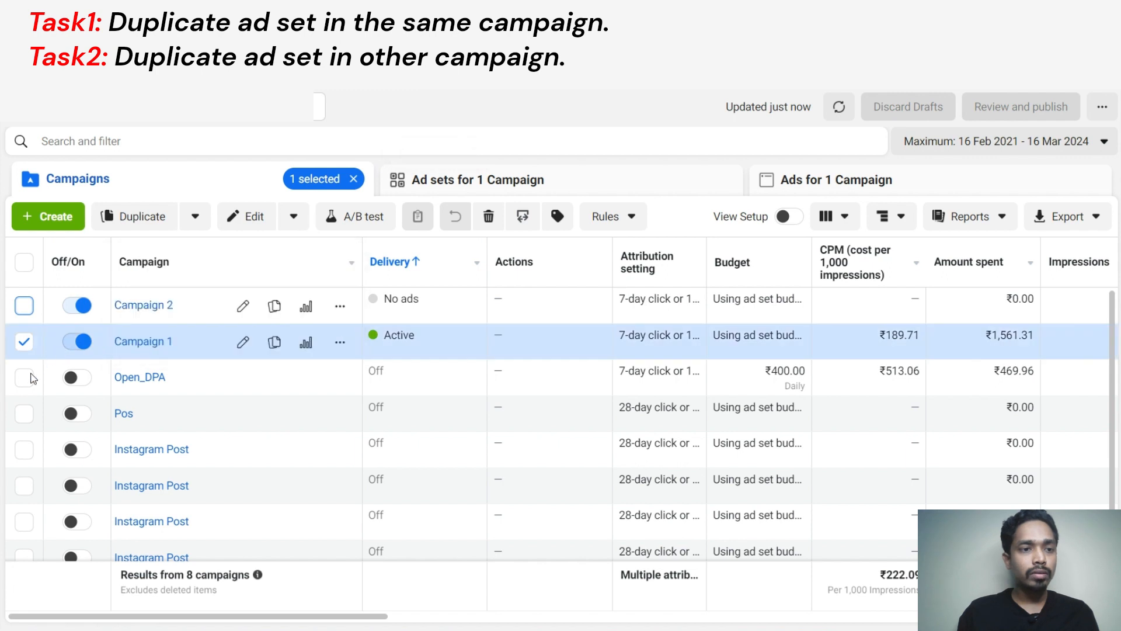
click(481, 173)
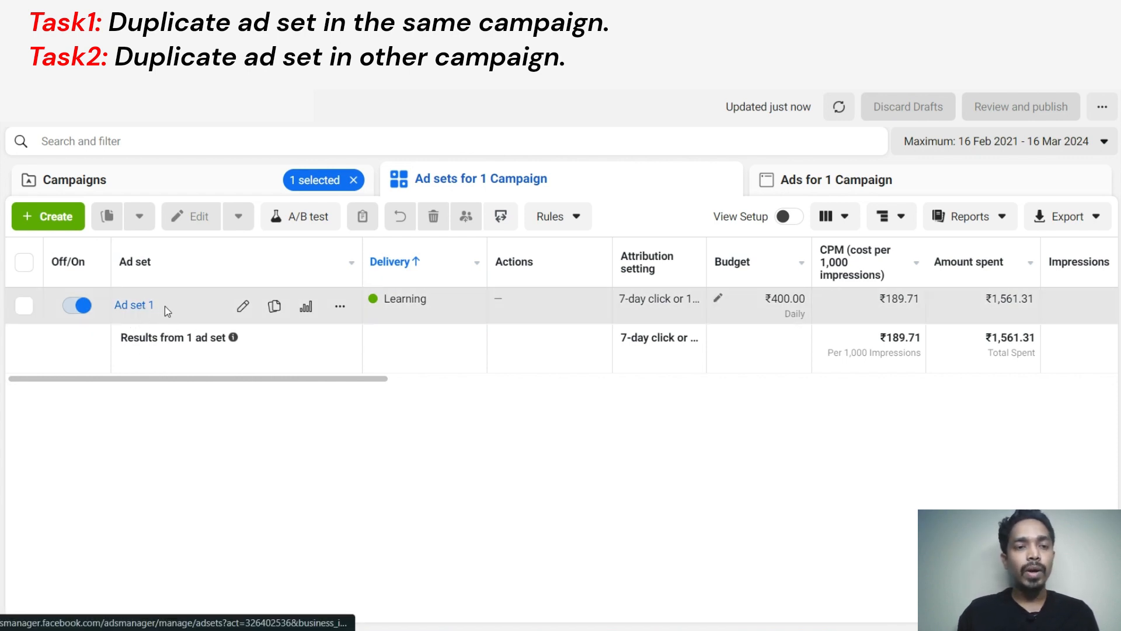
click(273, 306)
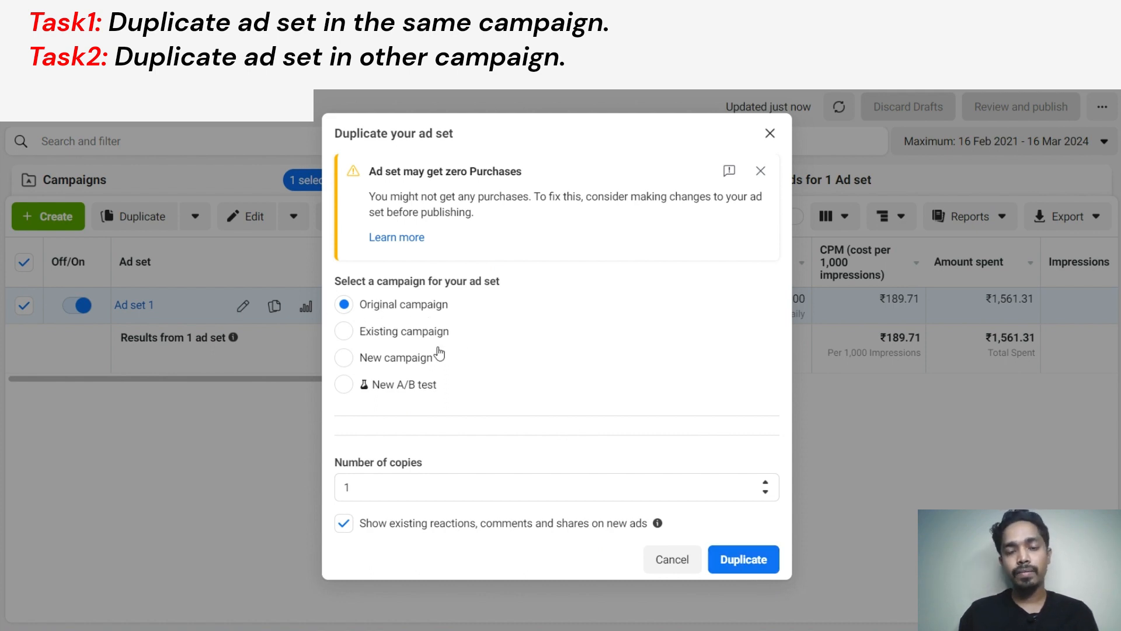
click(743, 560)
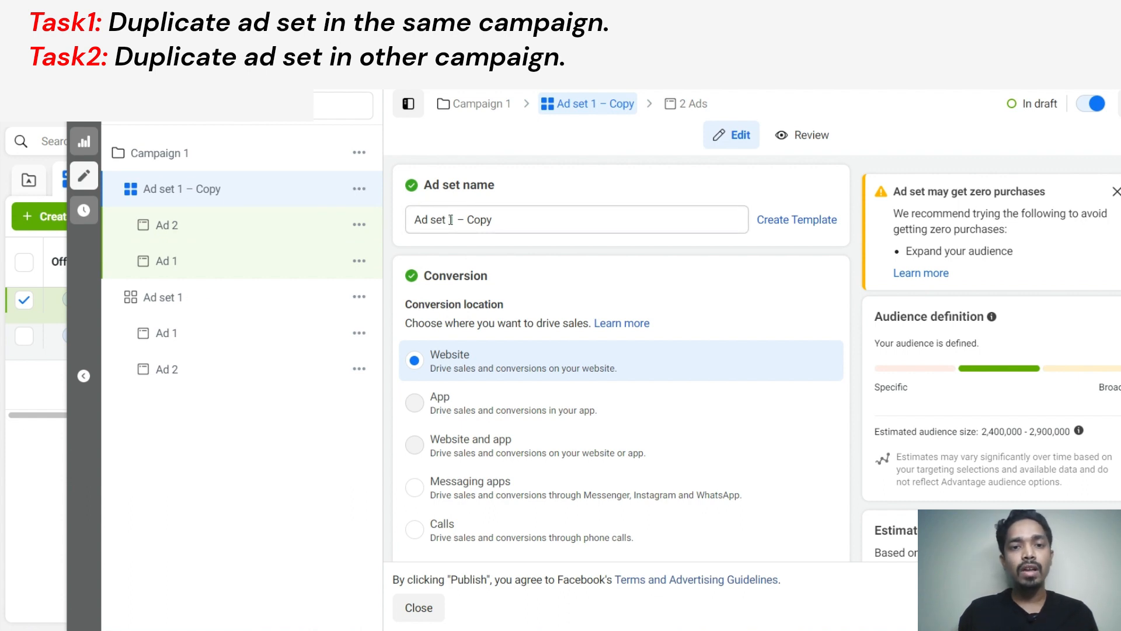
Step: Rename the copied ad set as Ad set 3 and leave its editor
drag(451, 220, 629, 222)
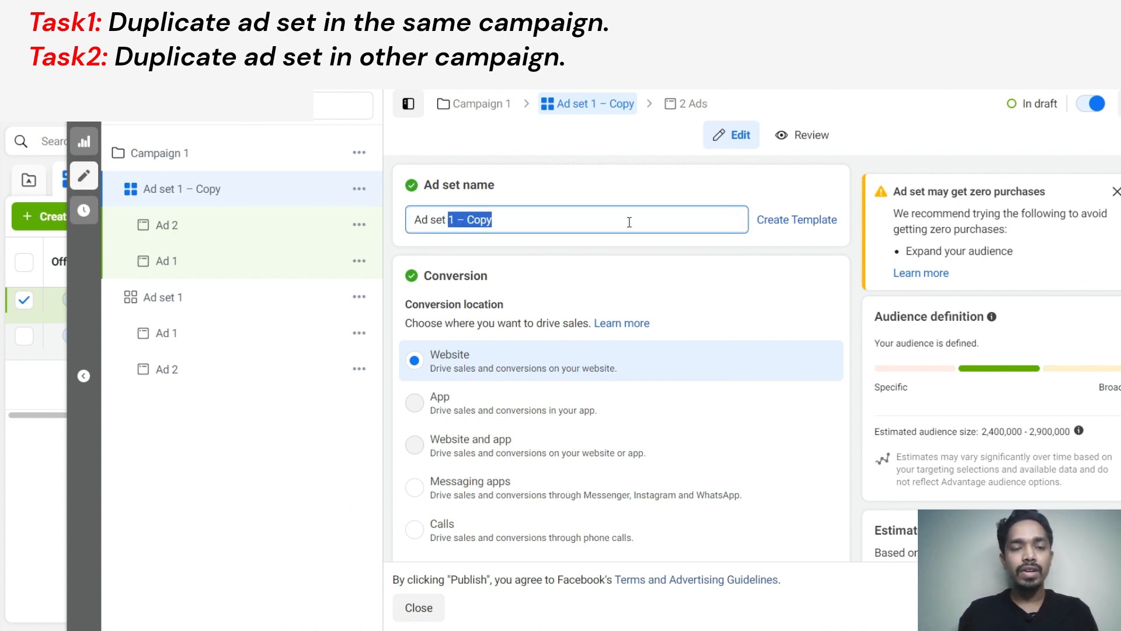
text(3)
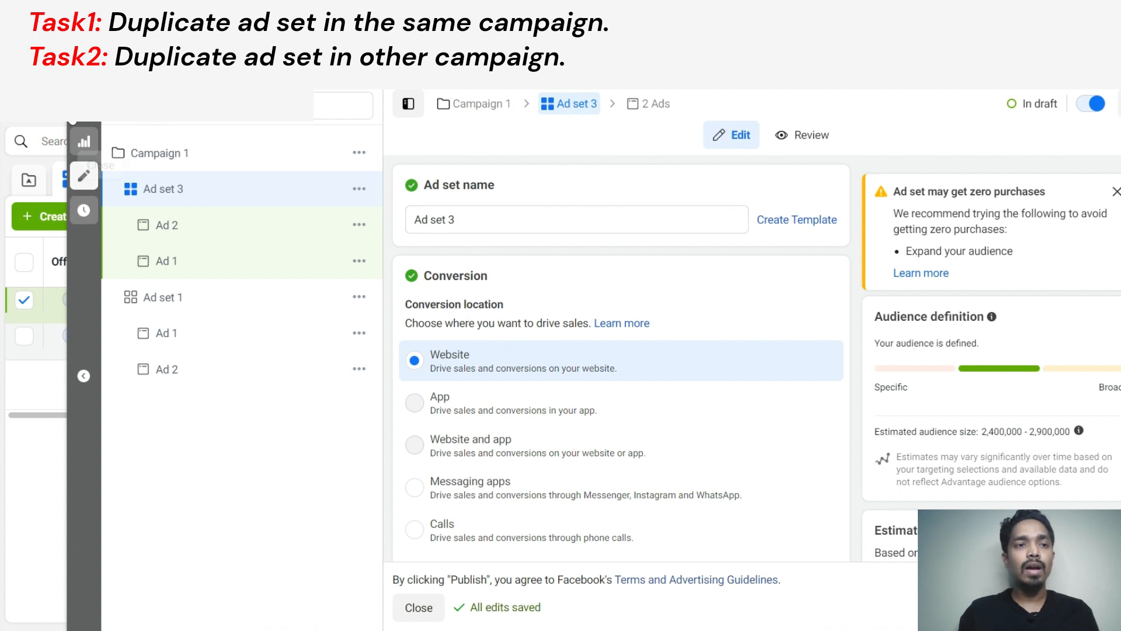
click(84, 145)
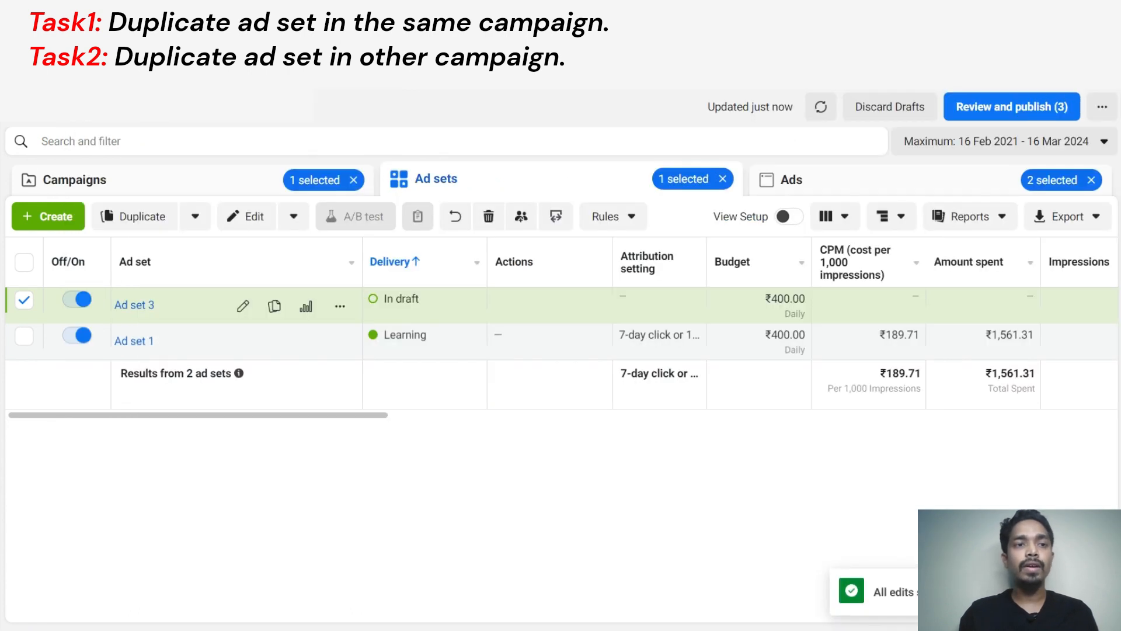
Step: Review the draft Ad set 3 and its ads Ad 1 and Ad 2, and publish them all
click(1027, 111)
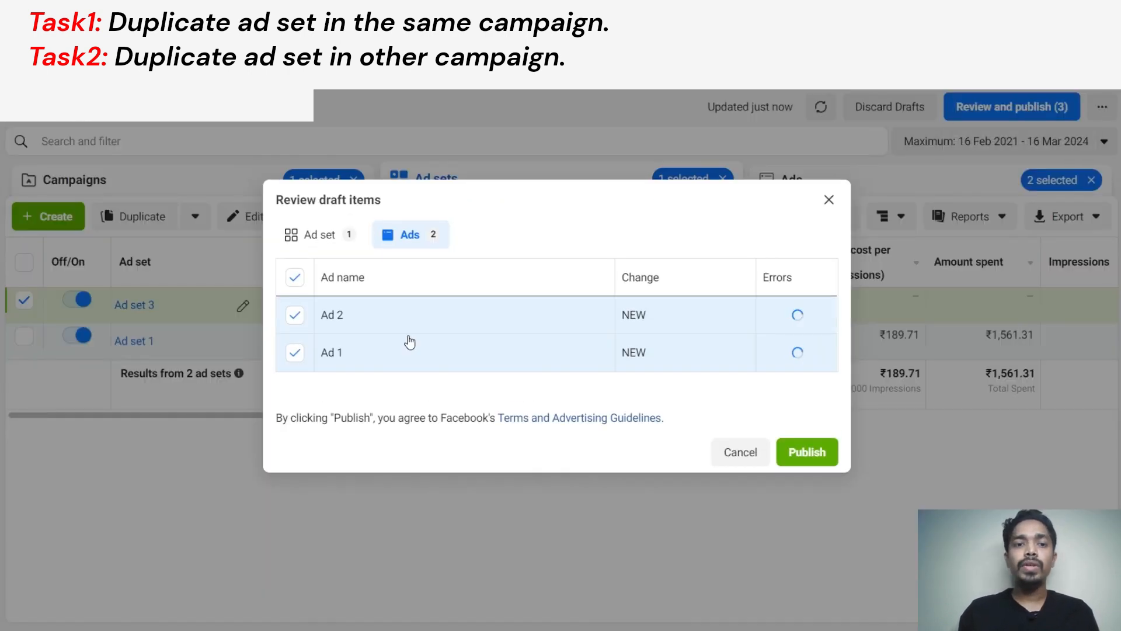
click(319, 246)
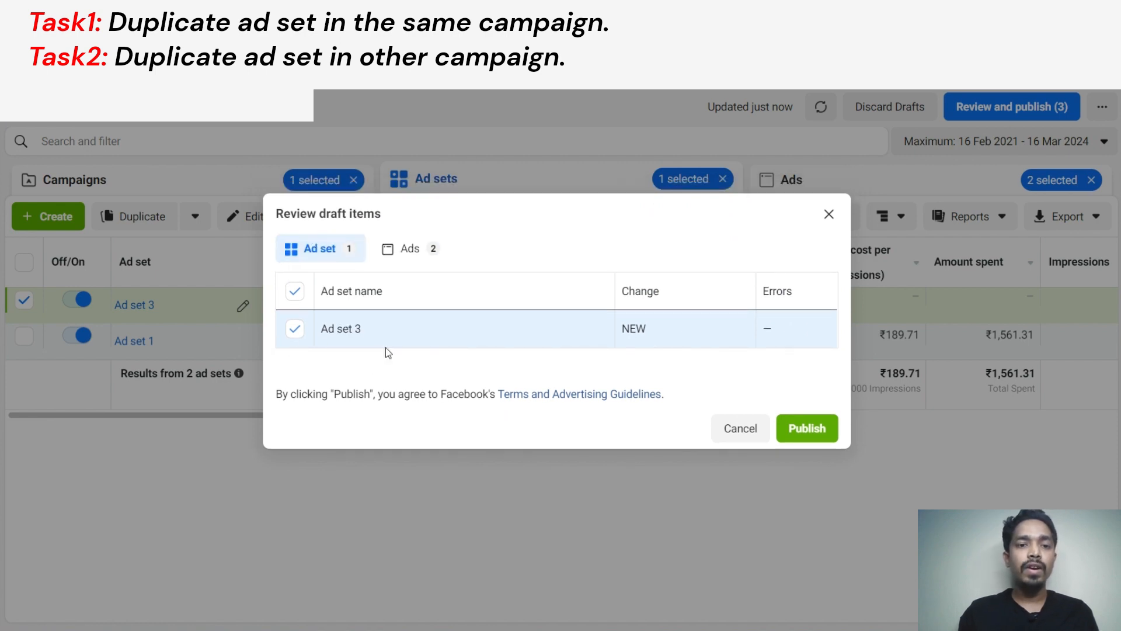
click(413, 248)
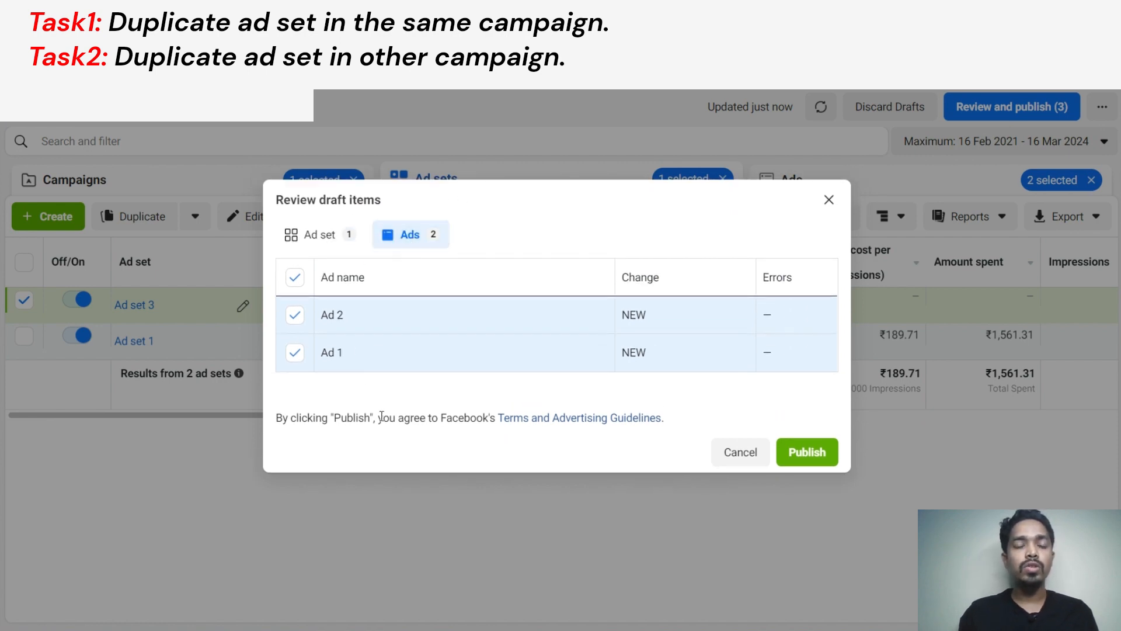
click(815, 456)
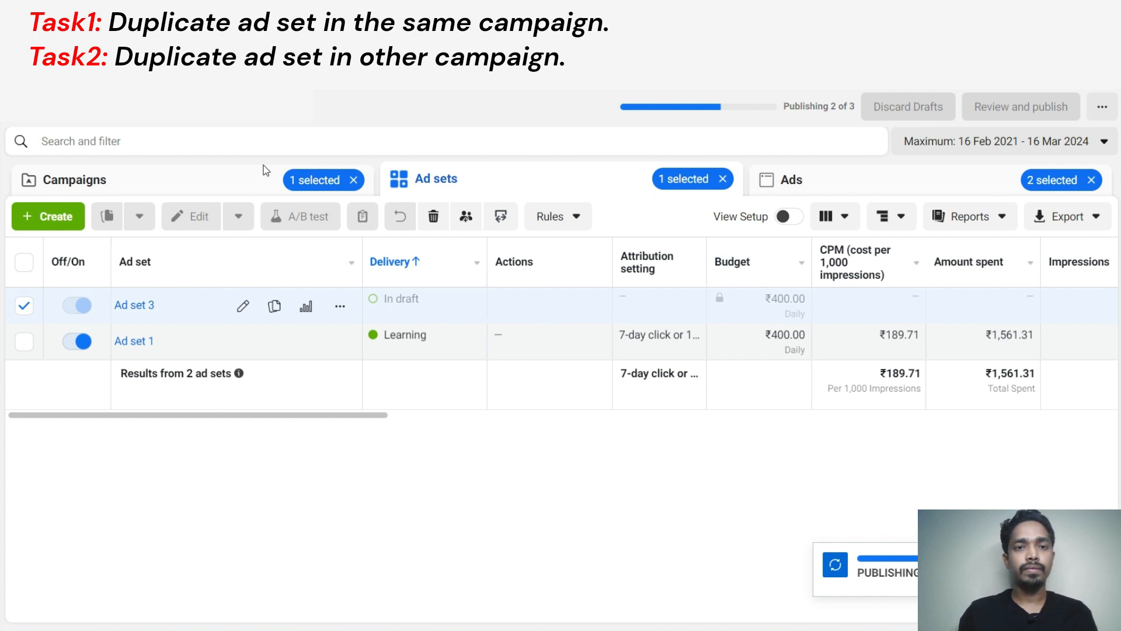
Step: Check the campaign list and the ad sets of Campaign 1, deselecting Ad set 3
click(258, 186)
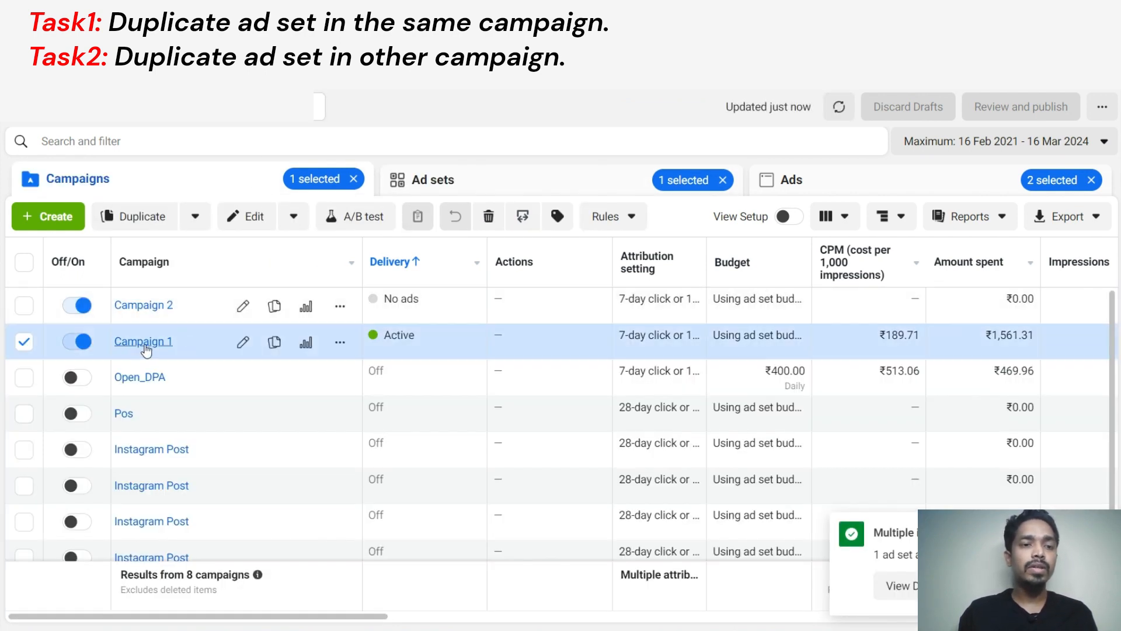
click(496, 180)
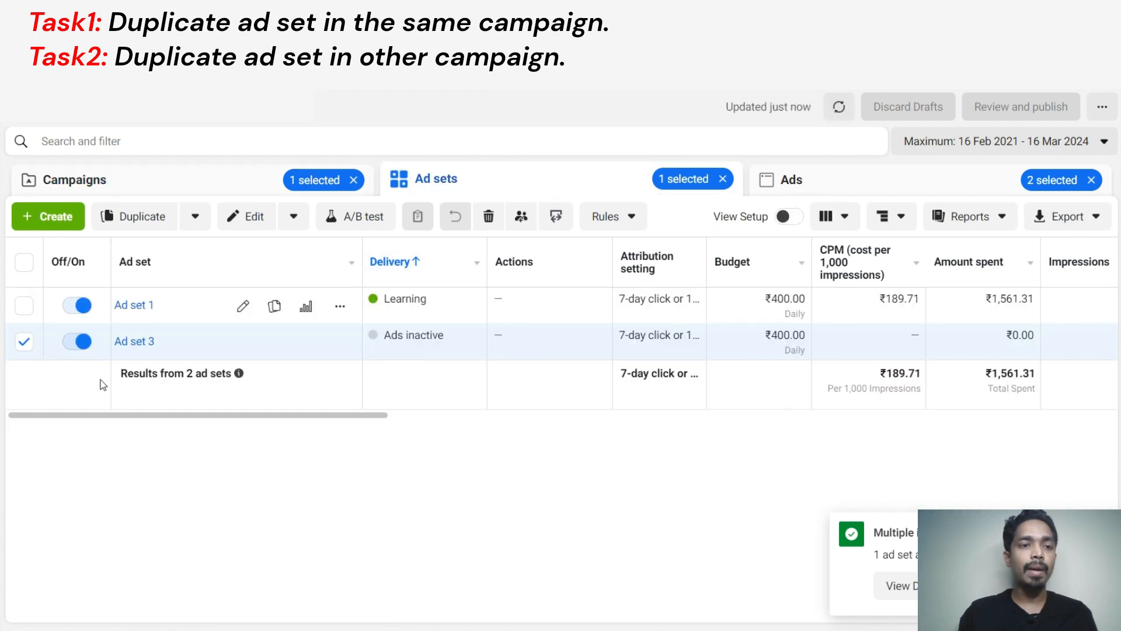
click(24, 341)
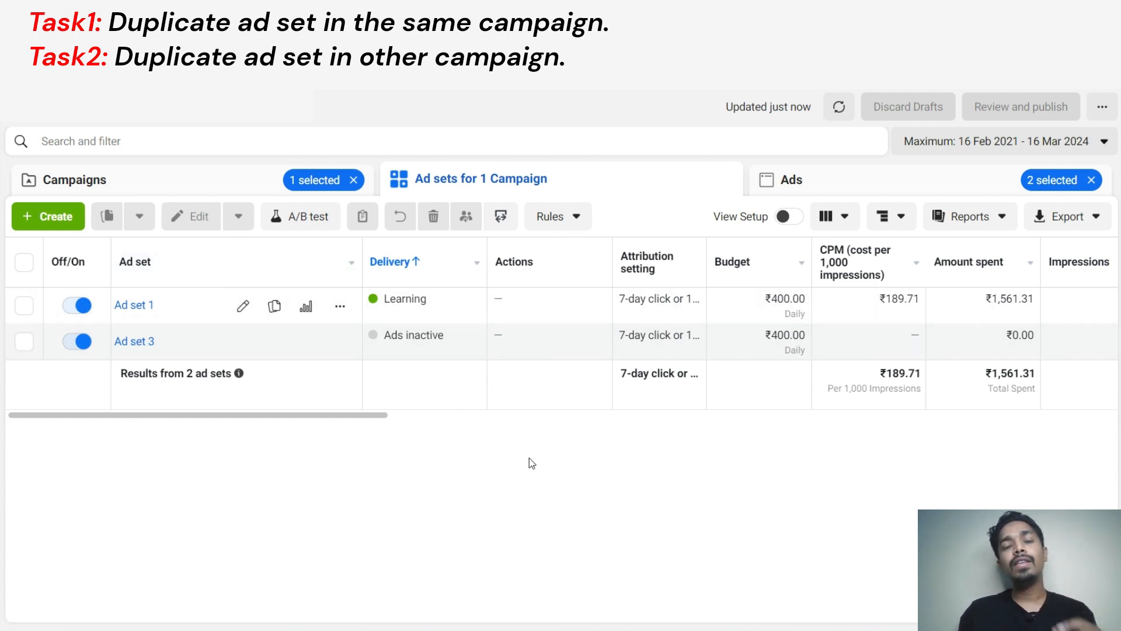
click(251, 179)
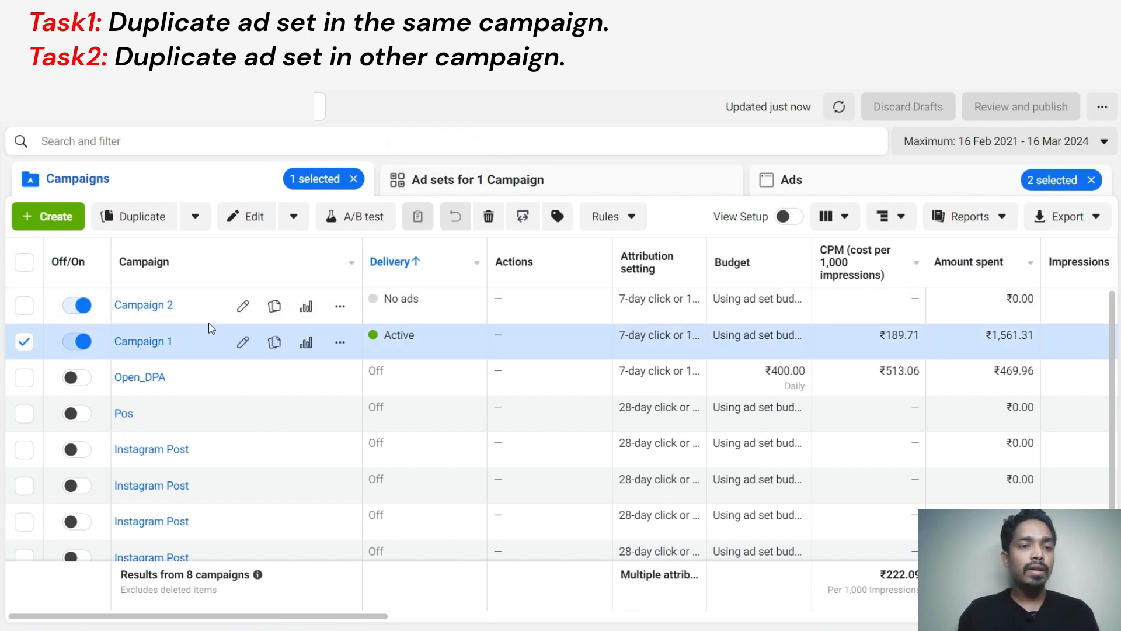
click(480, 185)
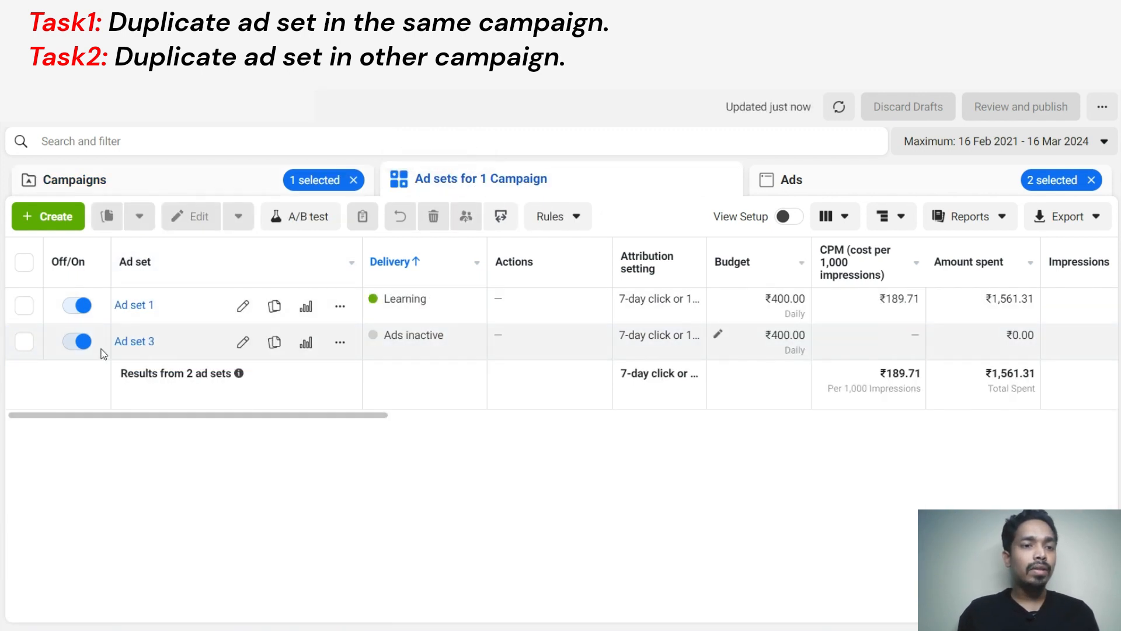
Step: Duplicate Ad set 3 of Campaign 1 into the existing Campaign 2, making 1 copy
click(24, 343)
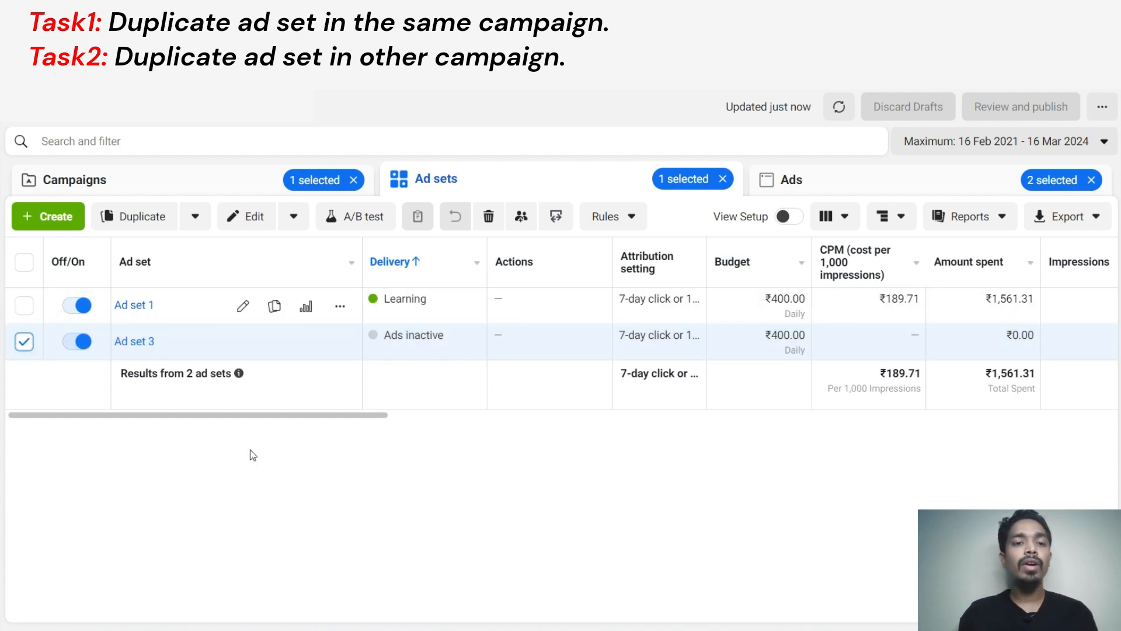
mouse_move(292, 341)
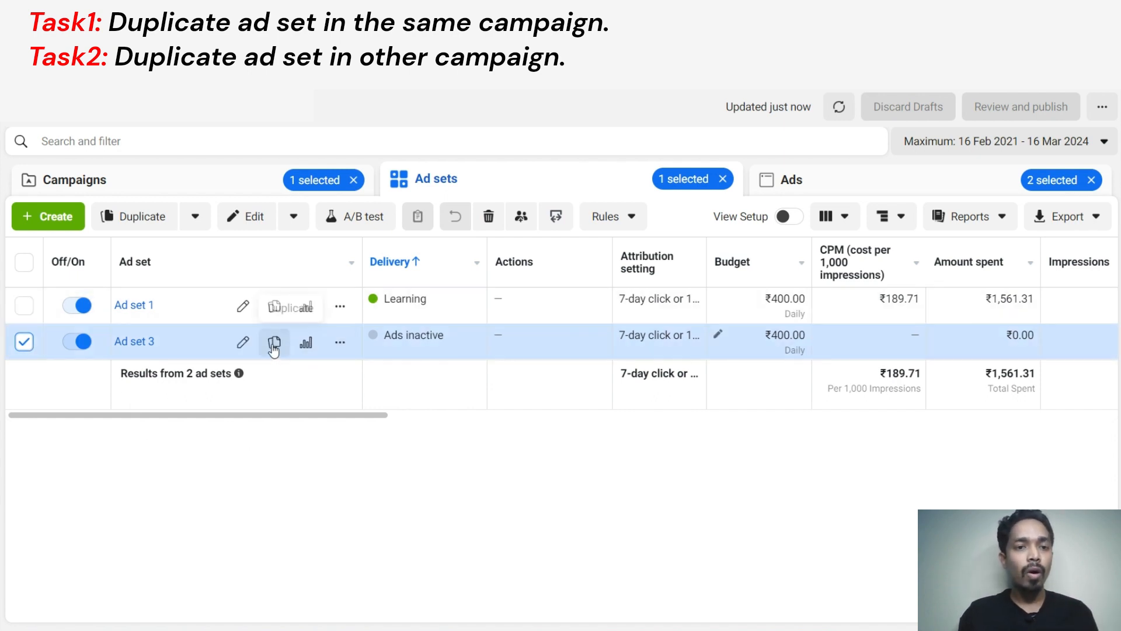
click(274, 345)
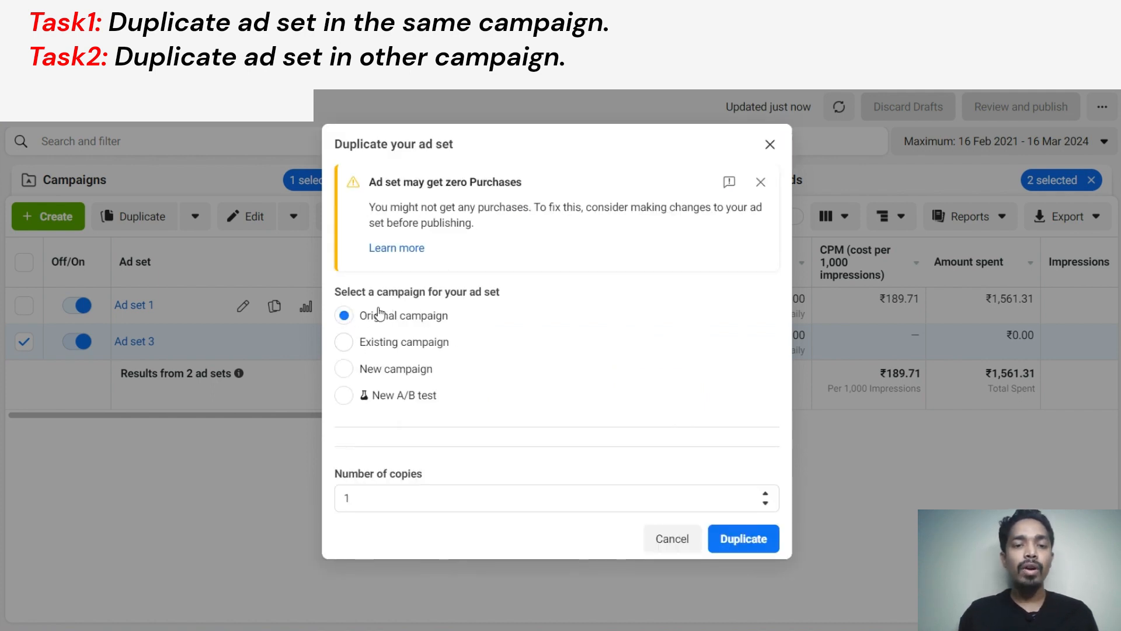
click(350, 347)
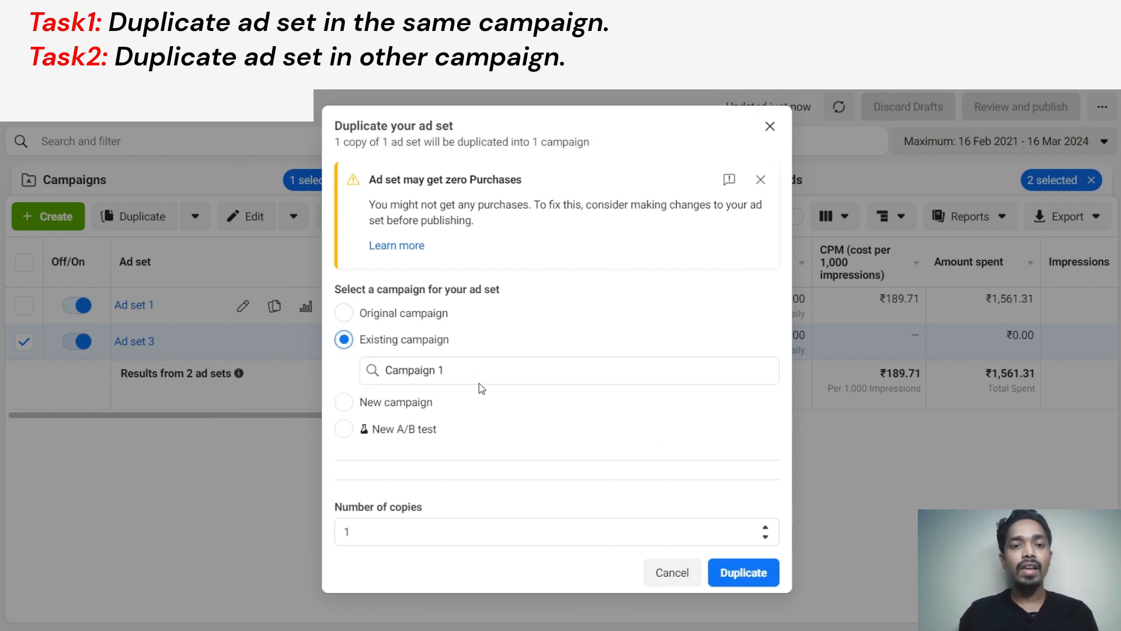
click(463, 373)
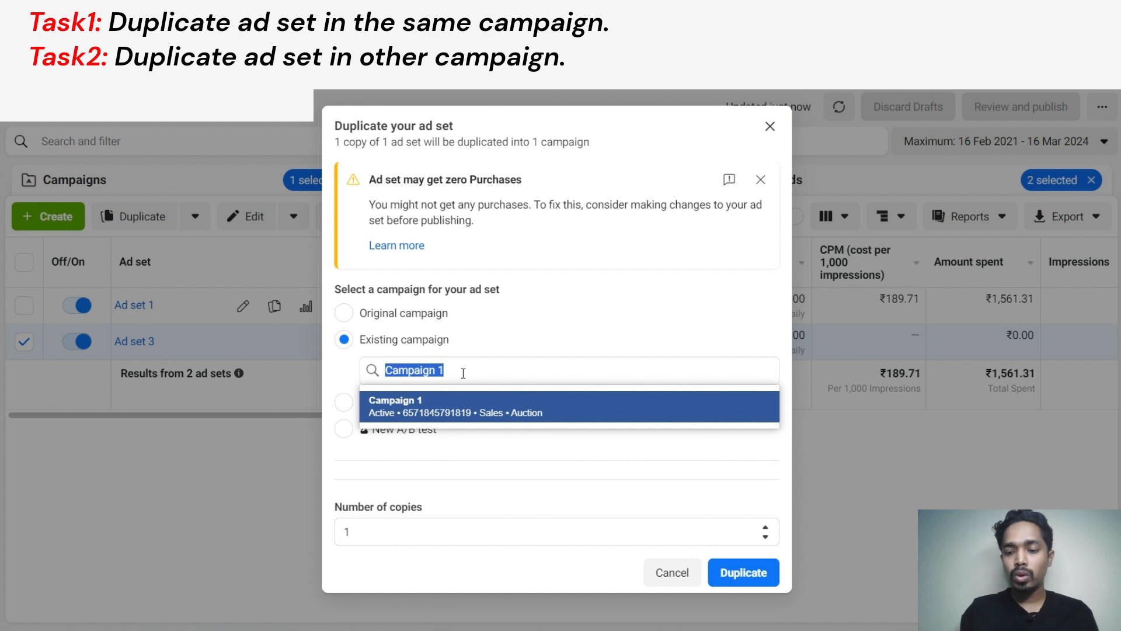
key(BackSpace)
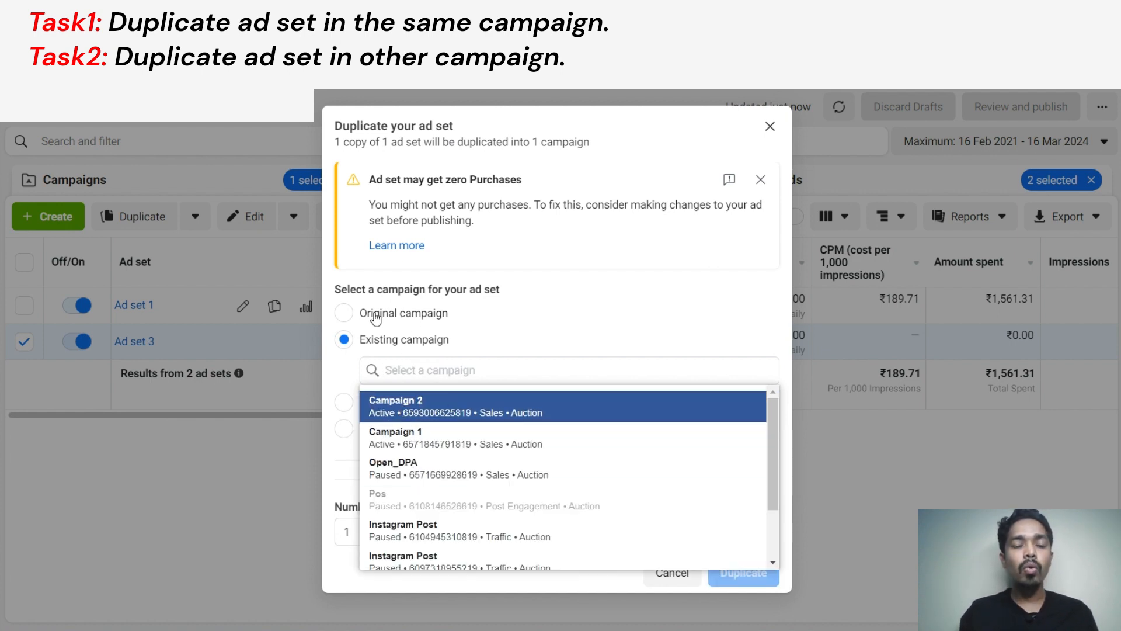
click(428, 409)
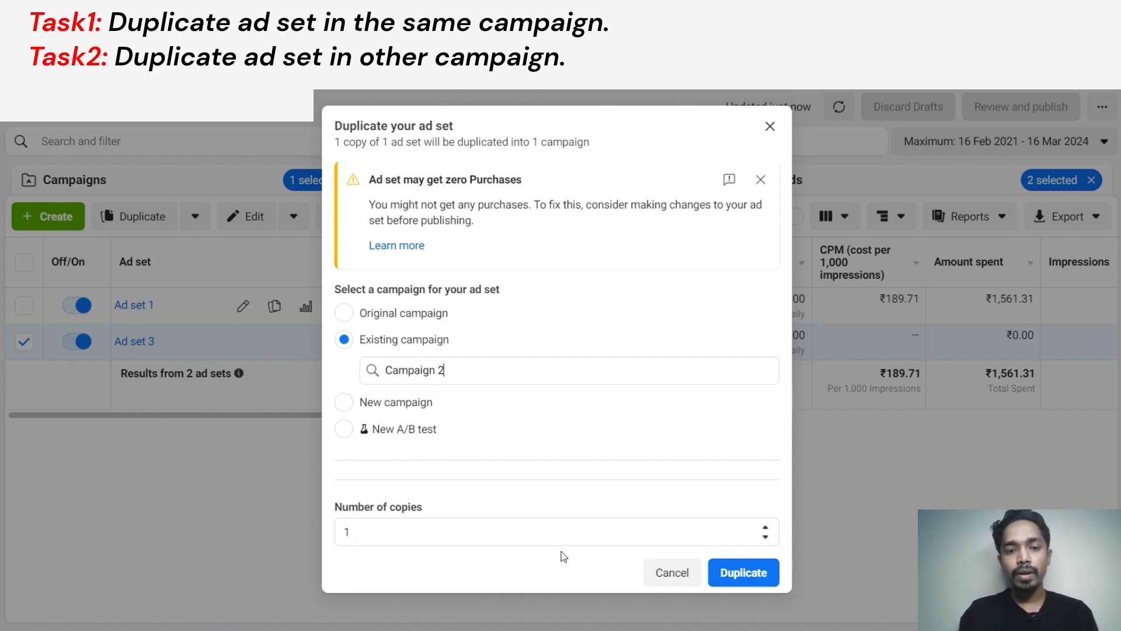
click(753, 572)
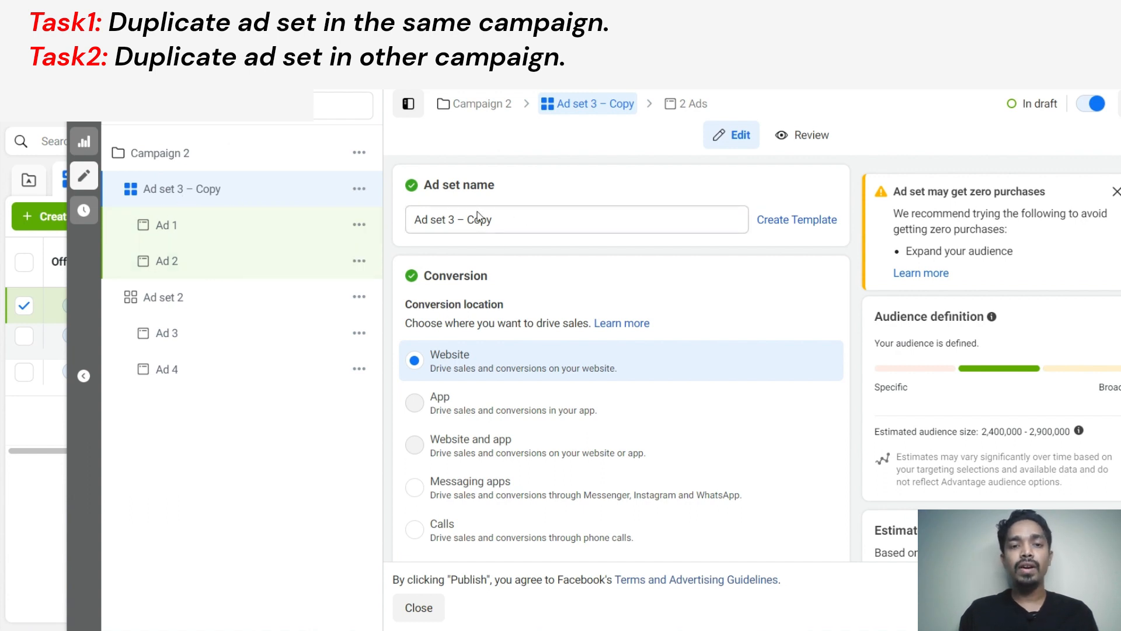
Step: Rename the copied ad set in Campaign 2 as Ad set 4 and leave its editor
drag(450, 219, 639, 235)
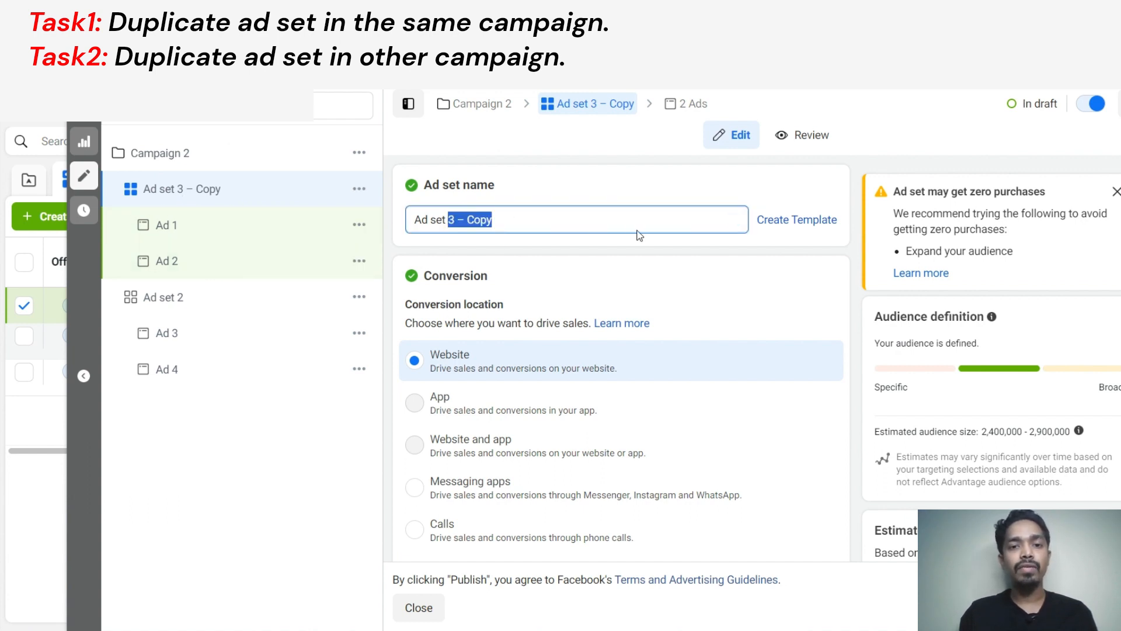
text(4)
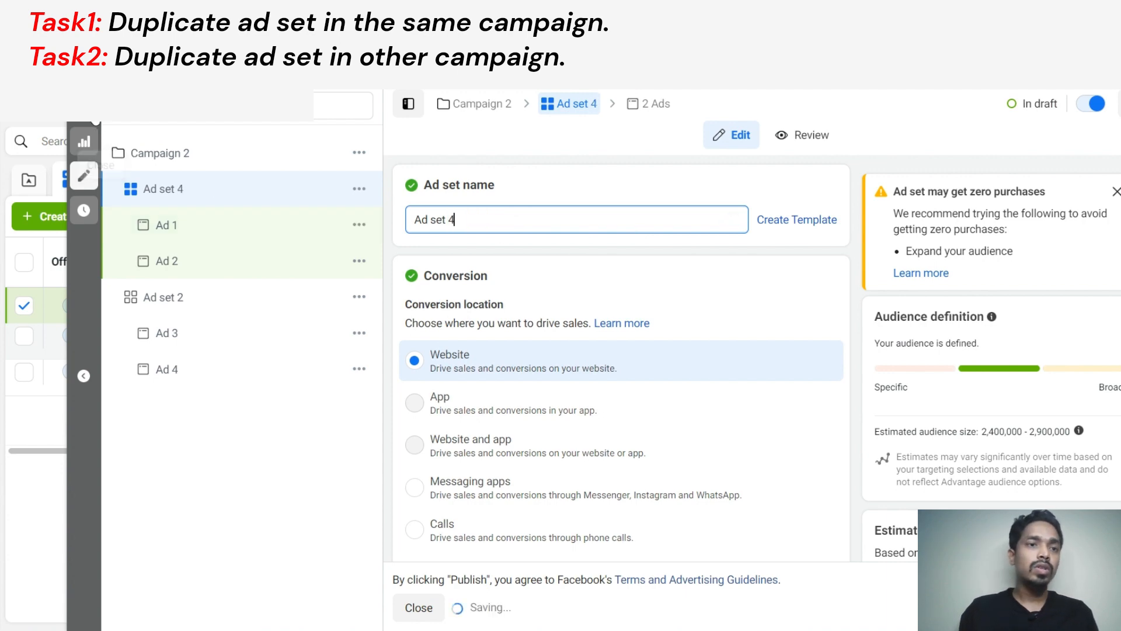
click(419, 607)
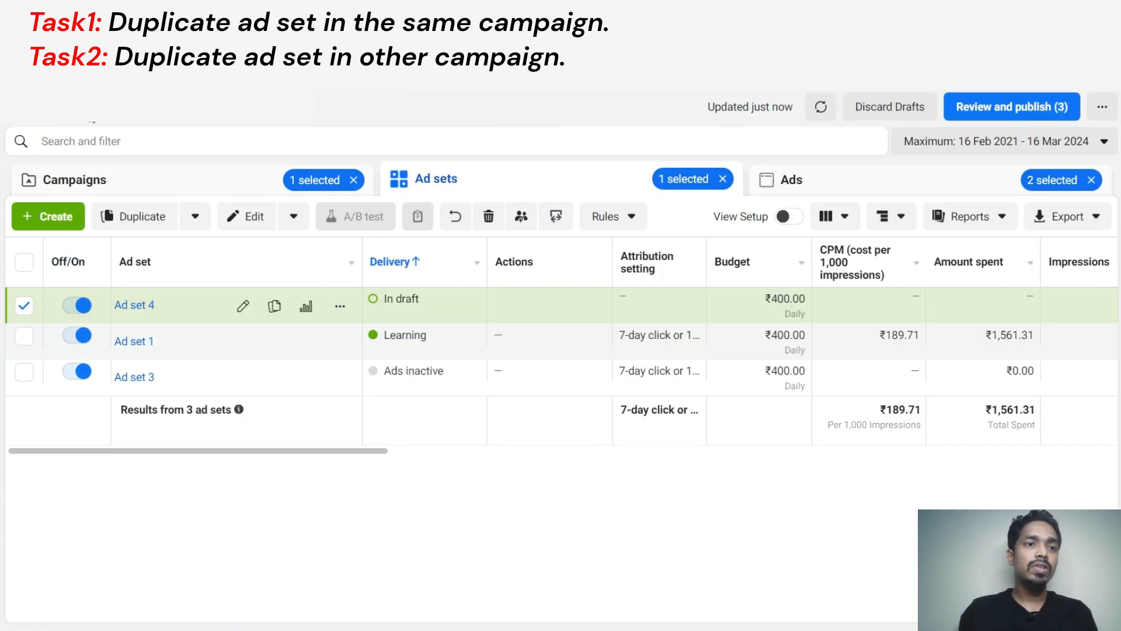
Step: Review the draft Ad set 4 and its two ads, and publish them all
click(1002, 116)
click(323, 238)
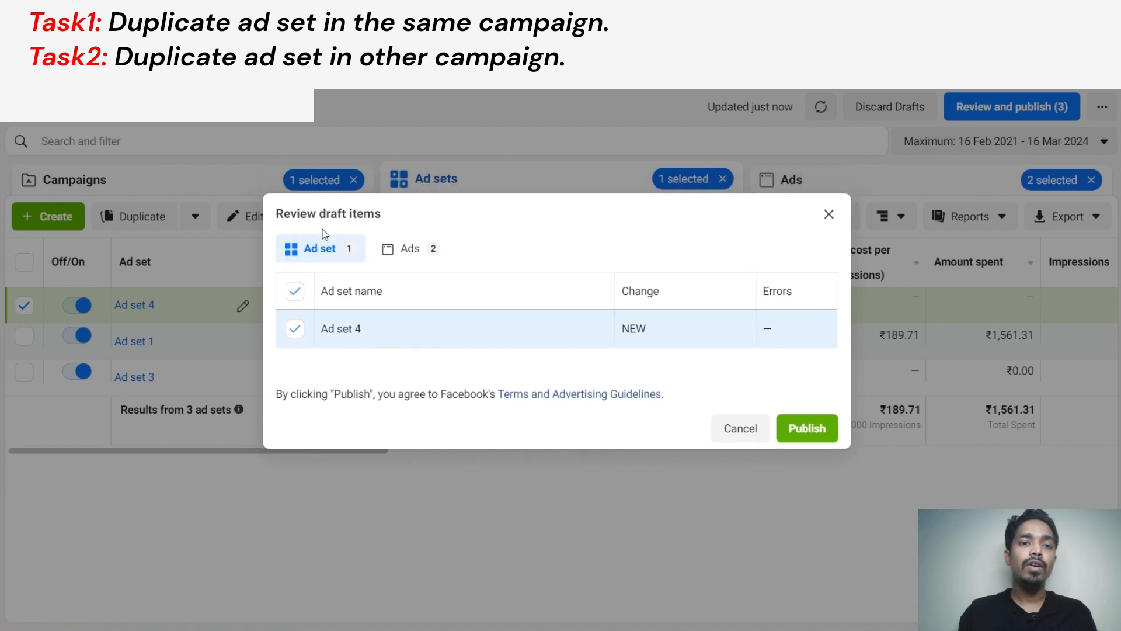
click(425, 250)
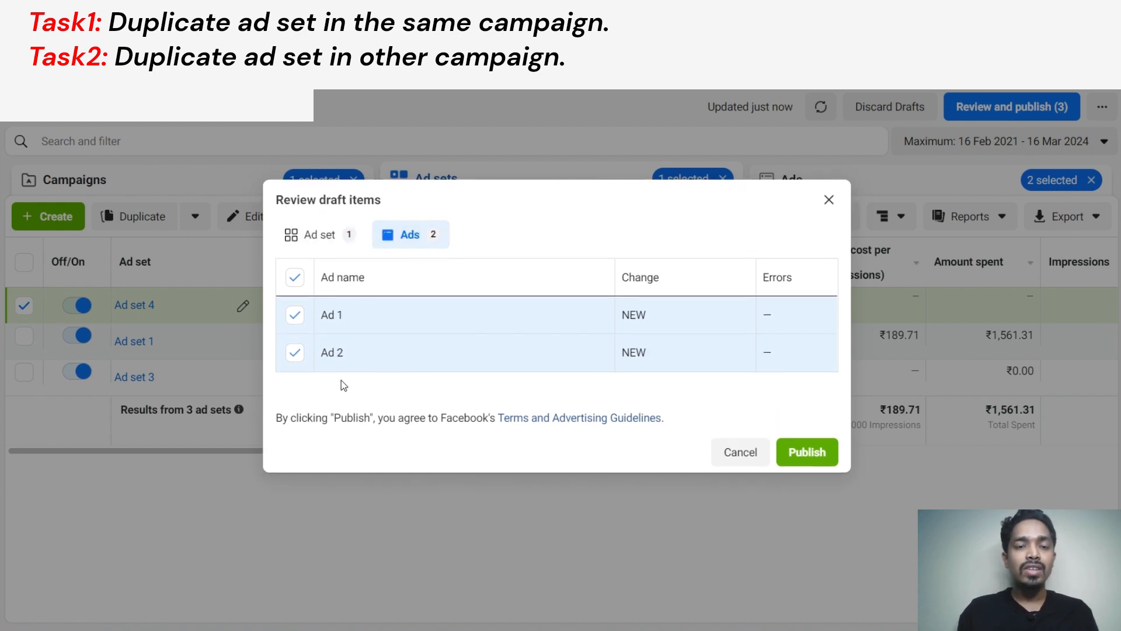
click(333, 252)
click(418, 249)
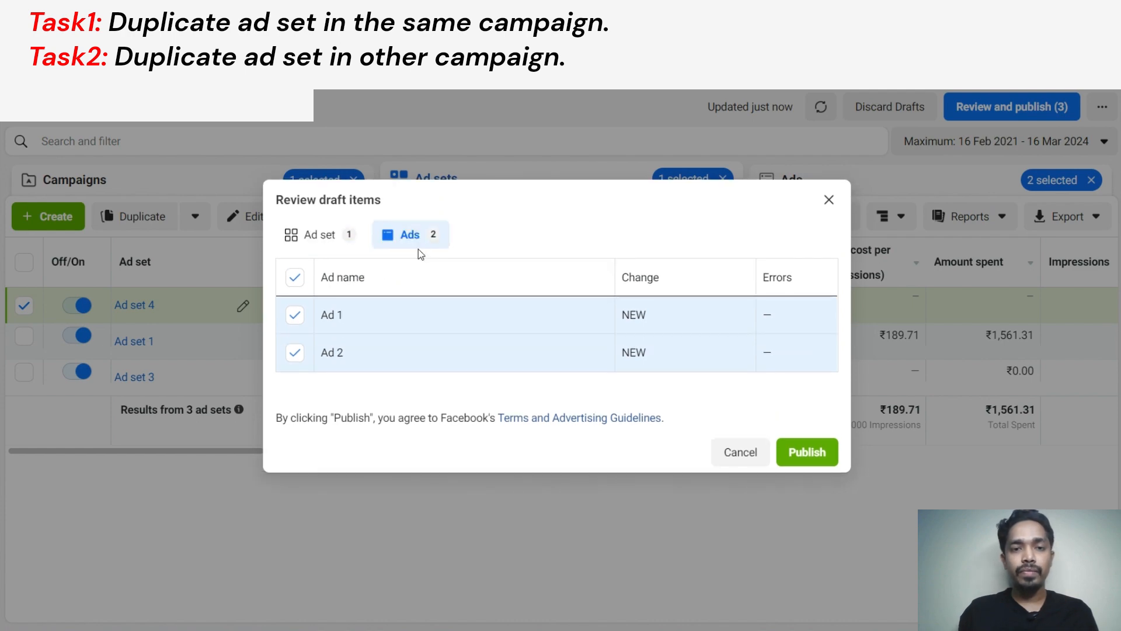
click(824, 453)
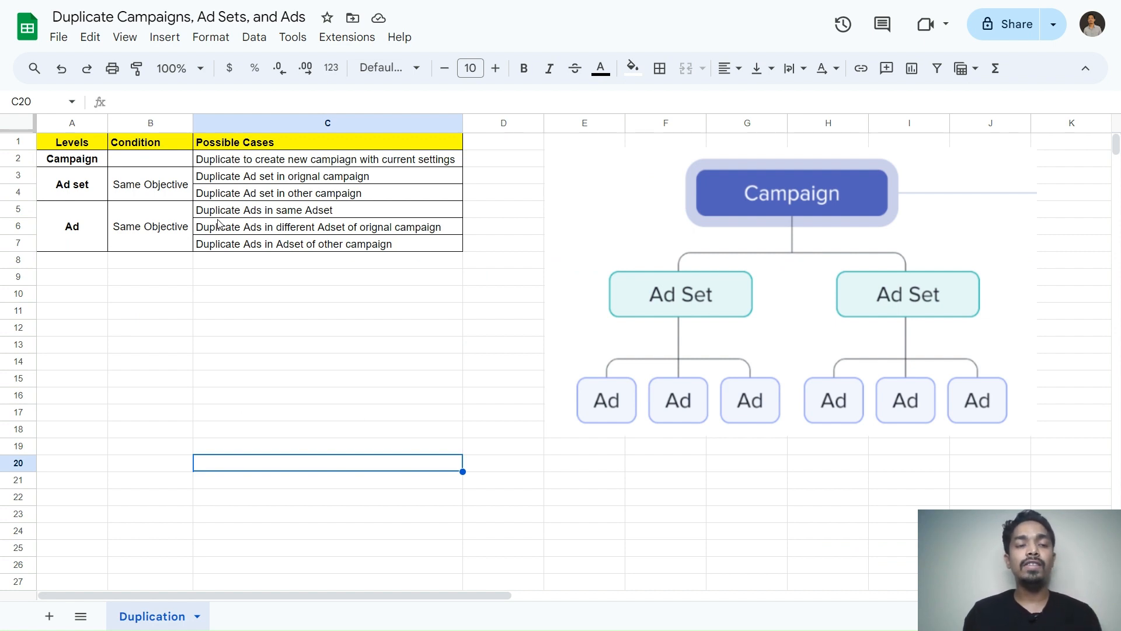
Step: Go through the three possible cases for duplicating ads in the Duplication sheet in Google Sheets
click(248, 208)
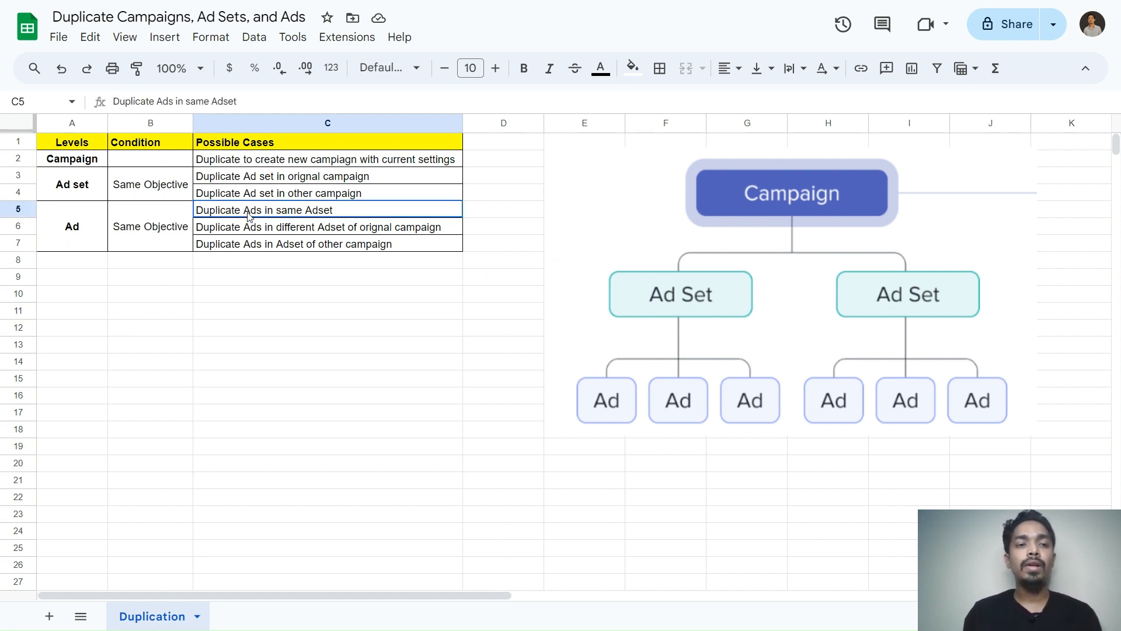
click(326, 229)
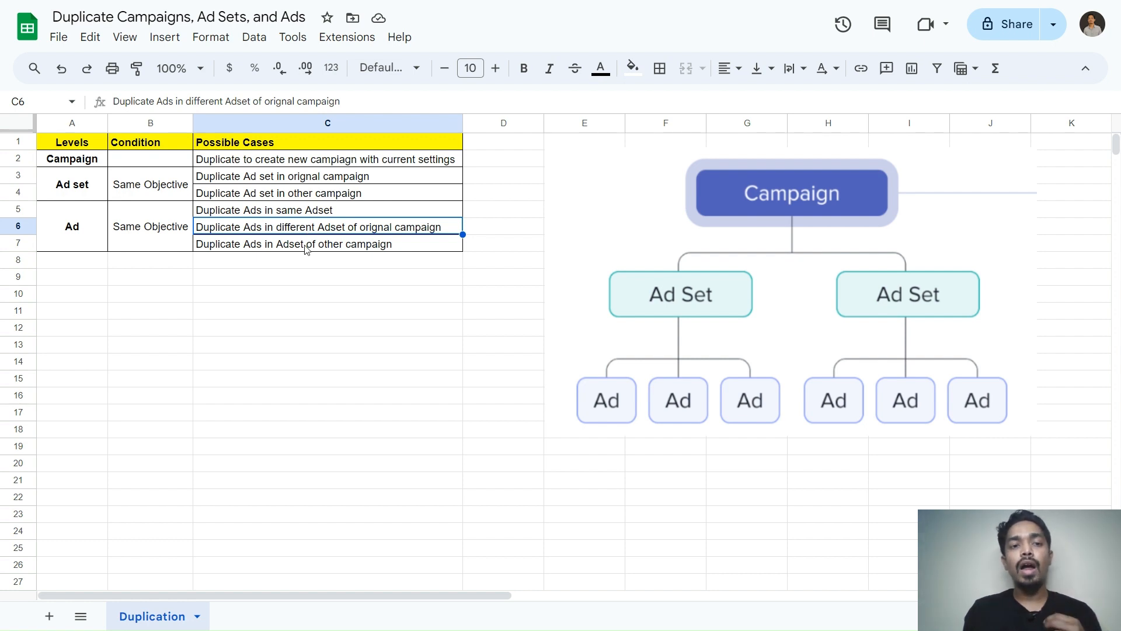
click(306, 248)
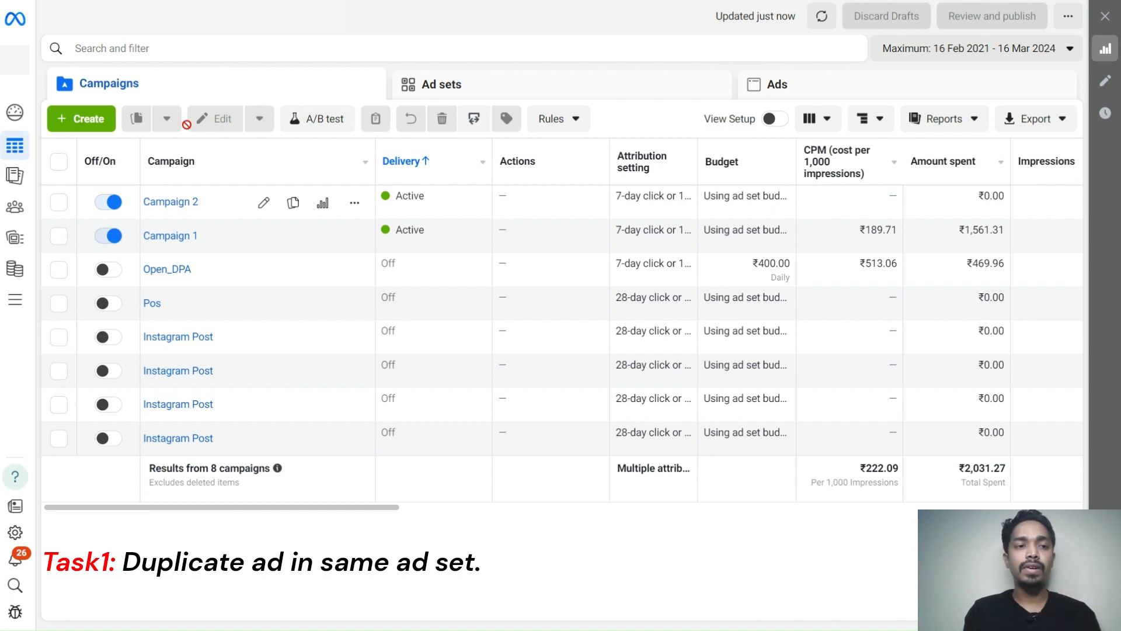
Step: In Meta Ads Manager, duplicate Ad 2 of Campaign 1's Ad set 1 into the same existing ad set, making 1 copy and keeping existing reactions, comments and shares
click(58, 236)
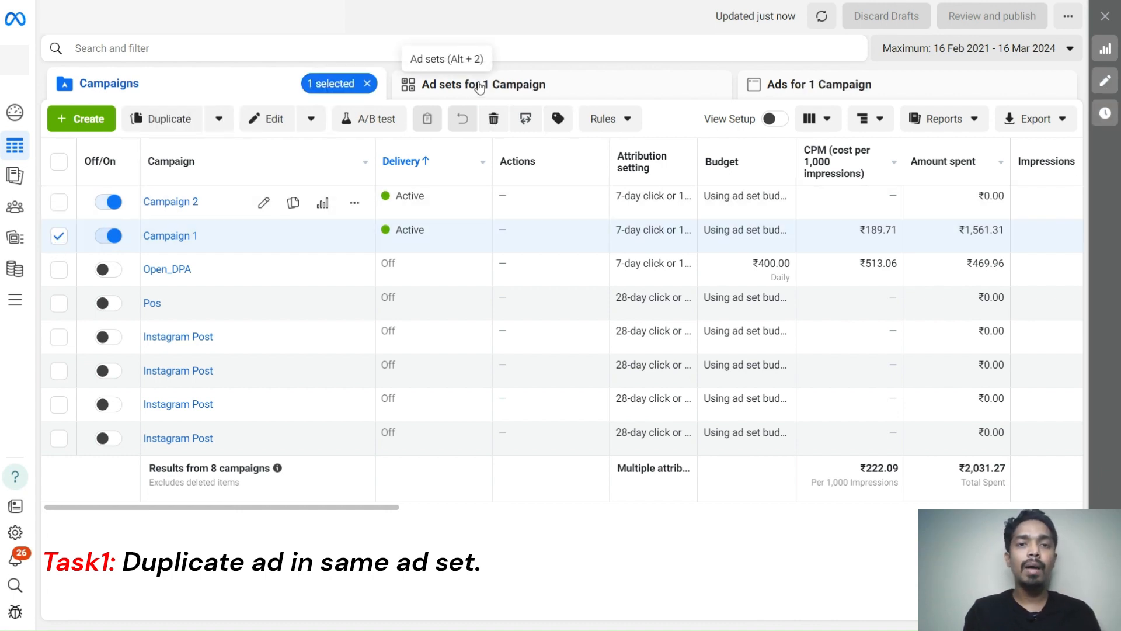
click(456, 87)
click(59, 235)
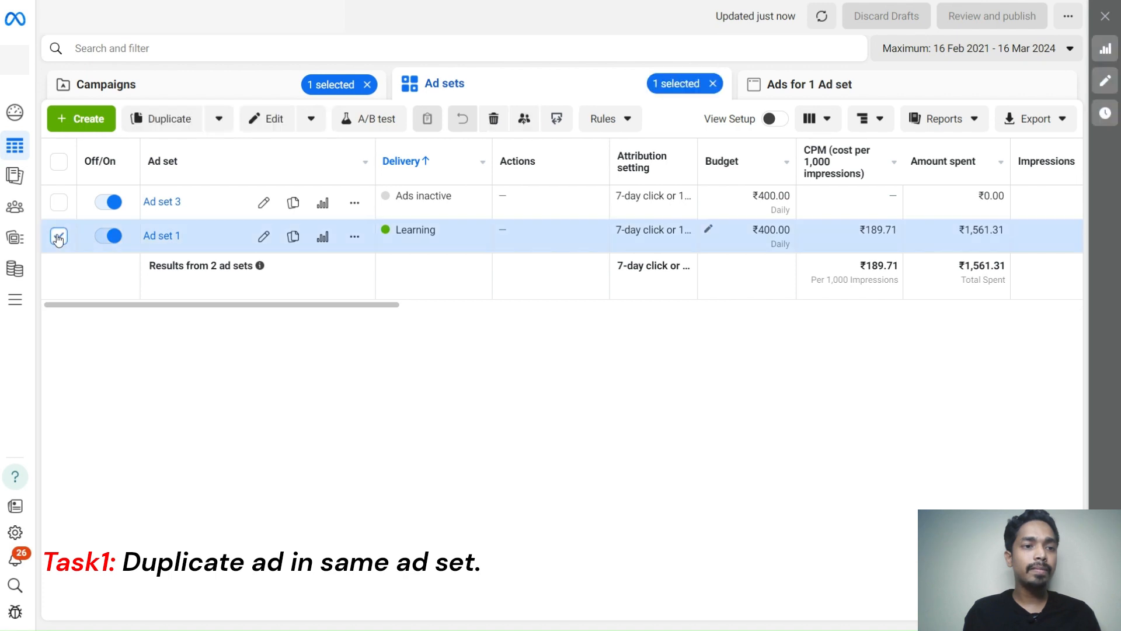
click(836, 87)
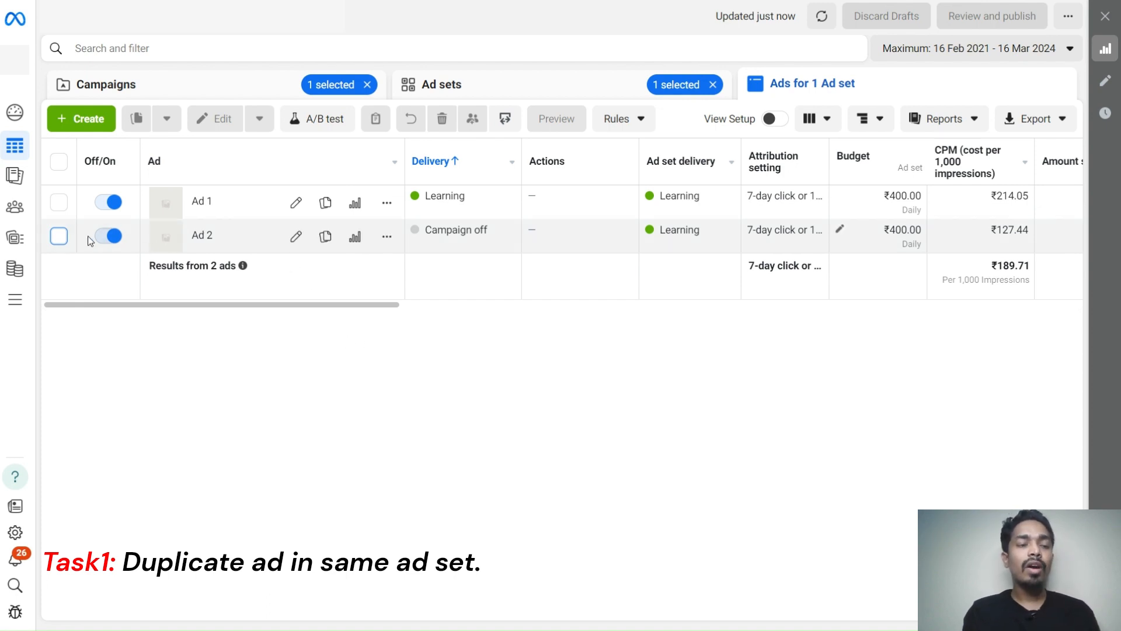
click(58, 241)
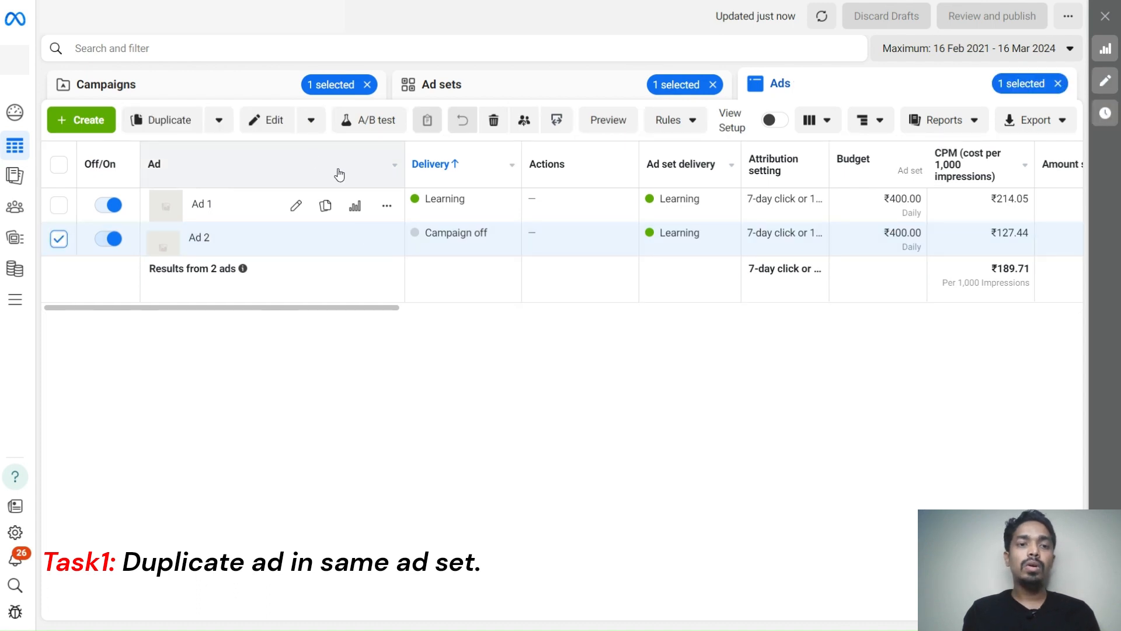
click(325, 239)
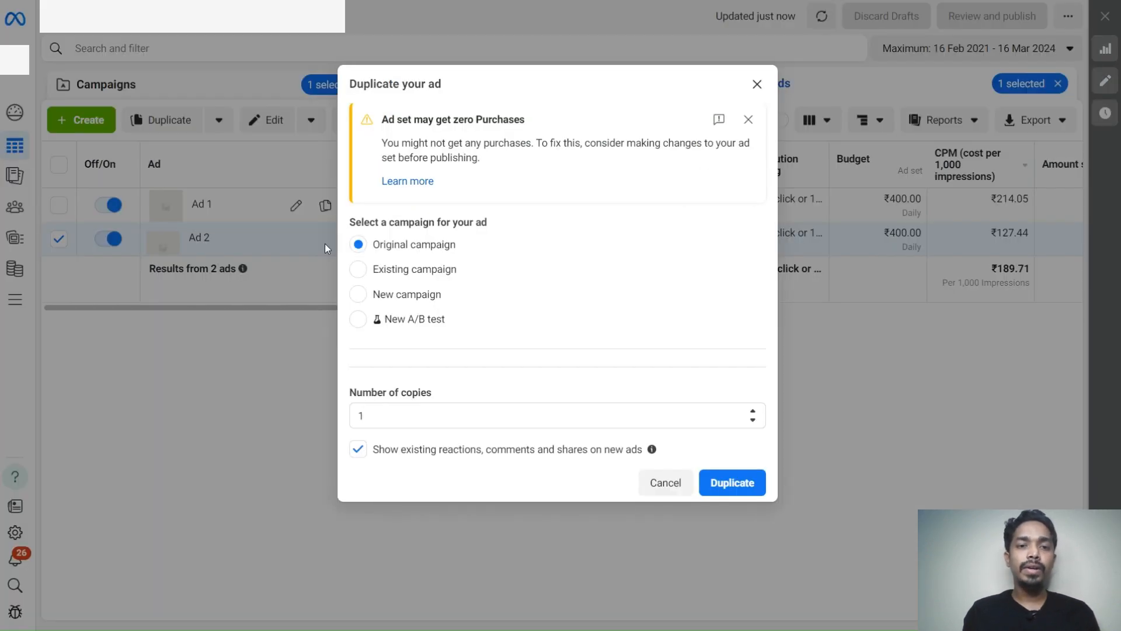
scroll(392, 272, down, 2)
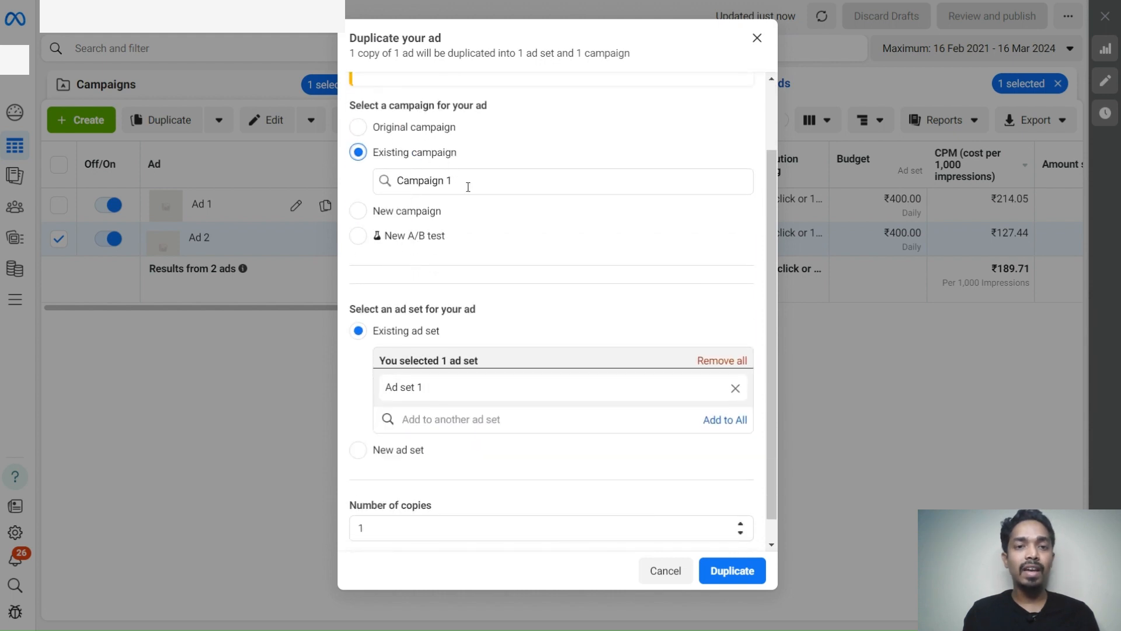
scroll(405, 261, down, 1)
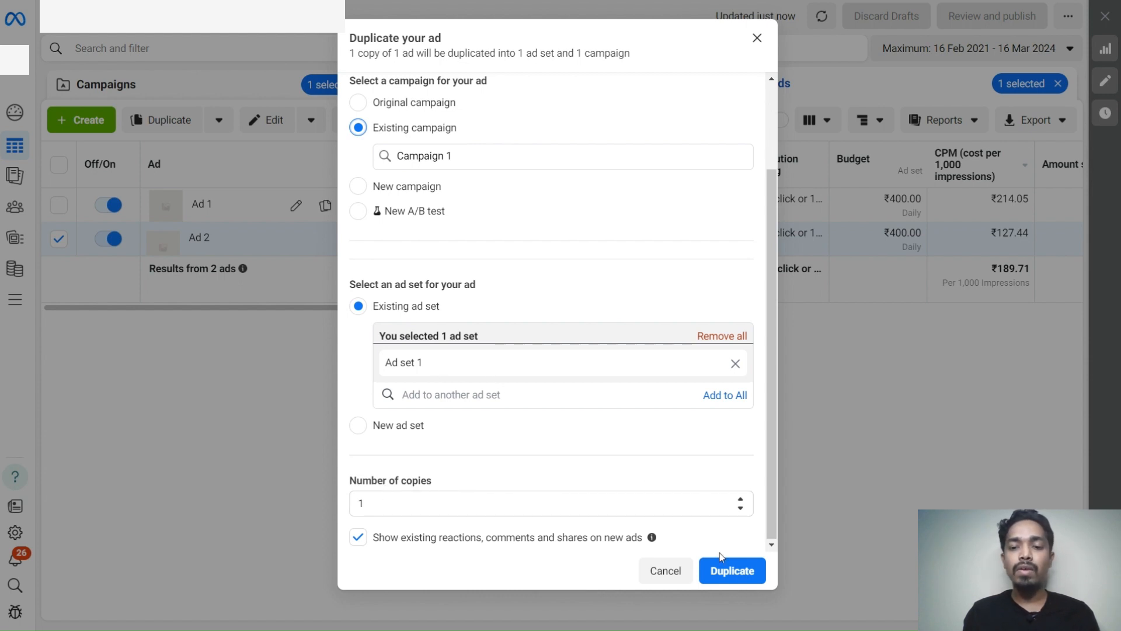
click(724, 569)
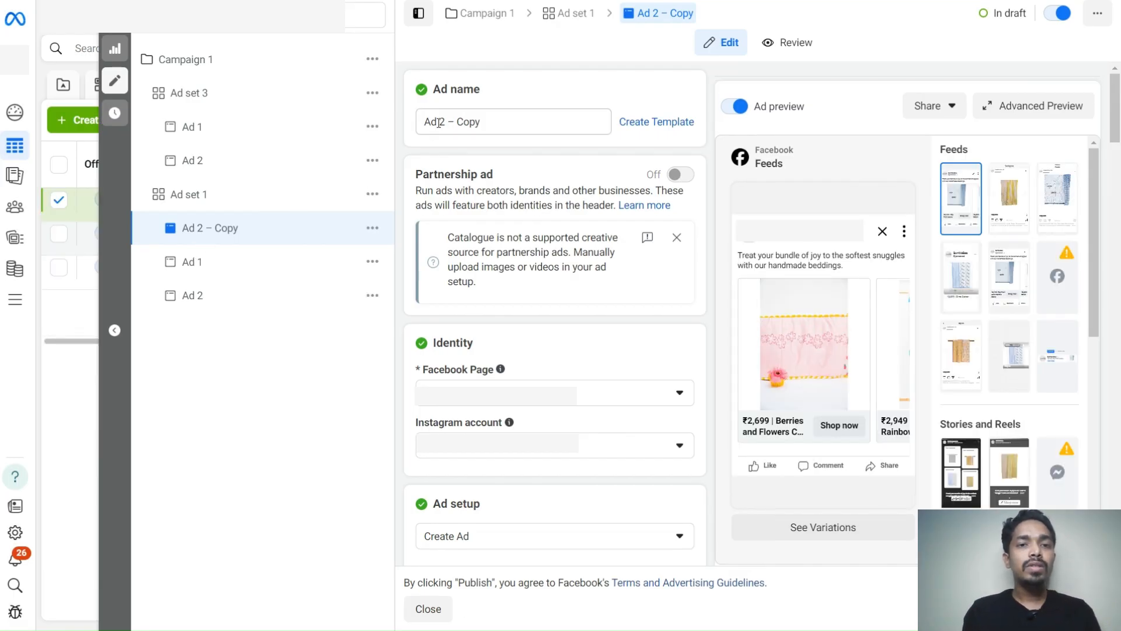
Step: Rename the copied ad in Campaign 1's Ad set 1 as Ad 3, leave its editor and publish it
drag(441, 123, 579, 117)
text(3)
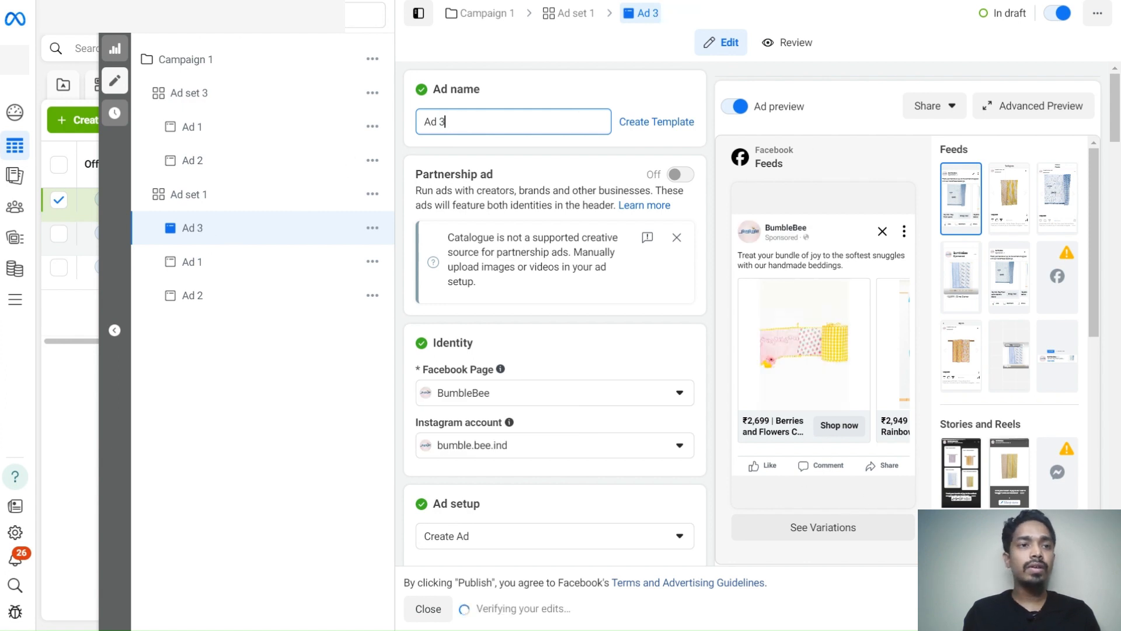
click(428, 609)
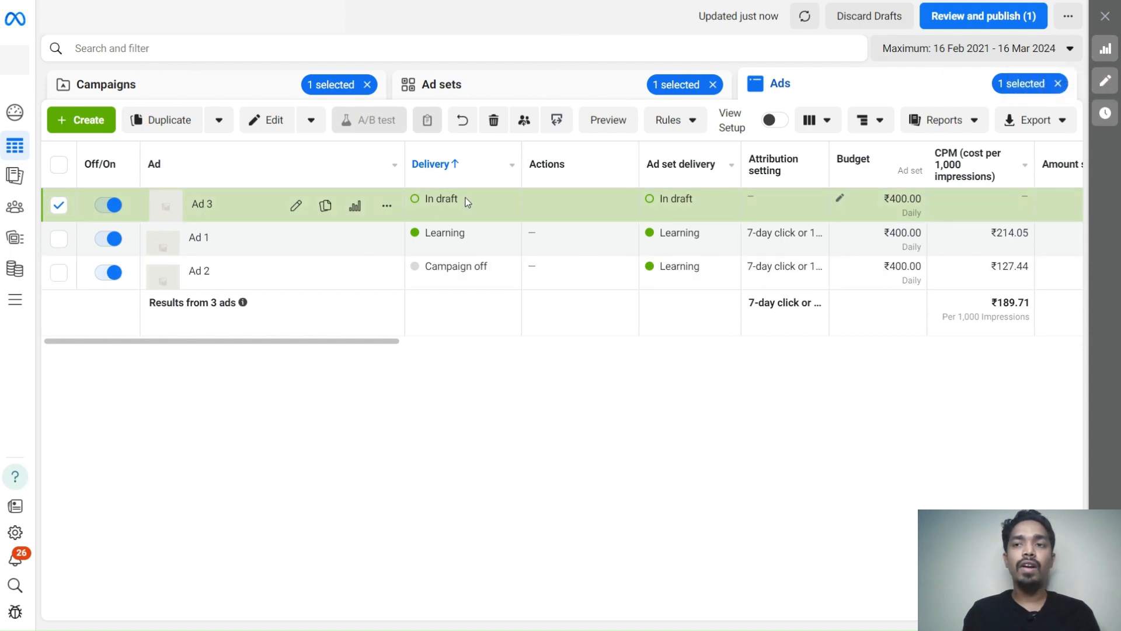
click(983, 16)
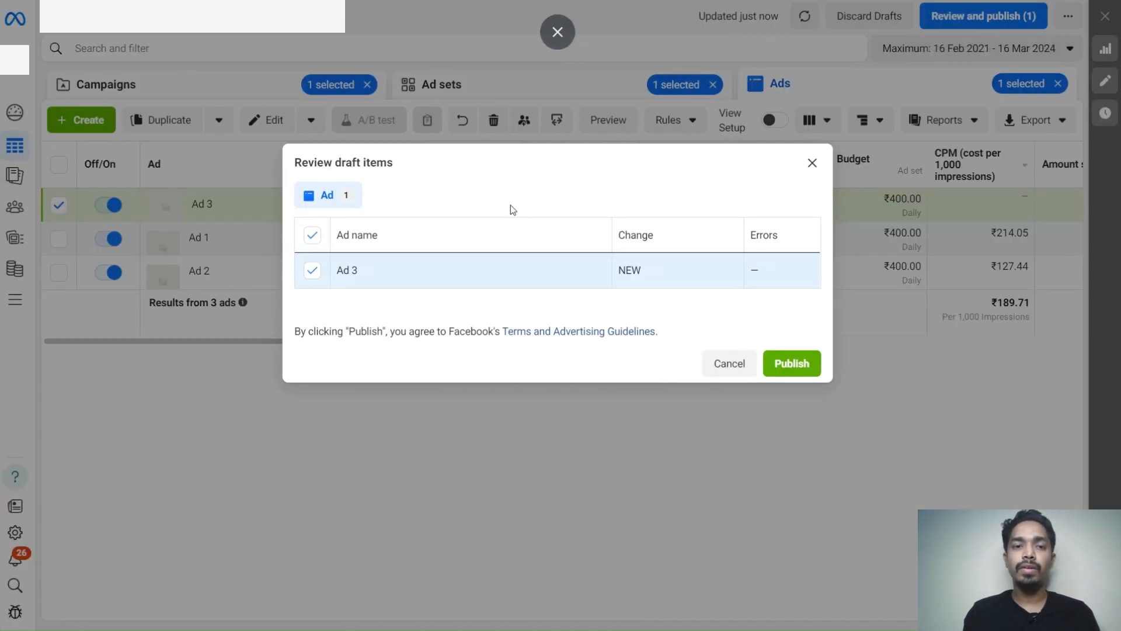
click(792, 363)
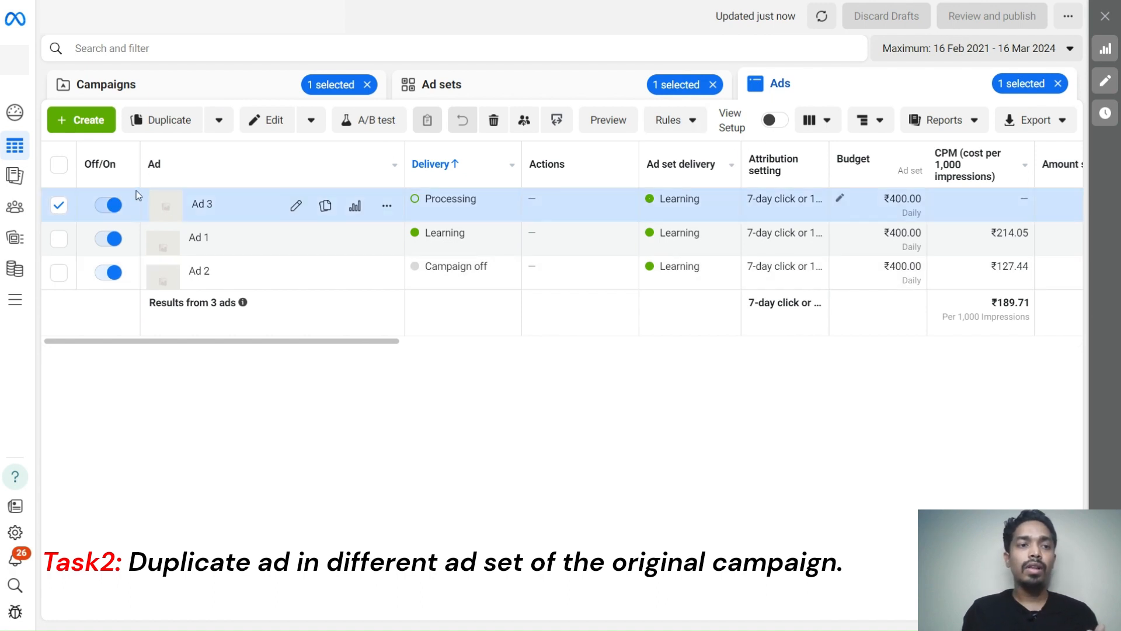
Step: Examine the campaign list, Campaign 1's ad sets and the ads inside Ad set 1
click(55, 210)
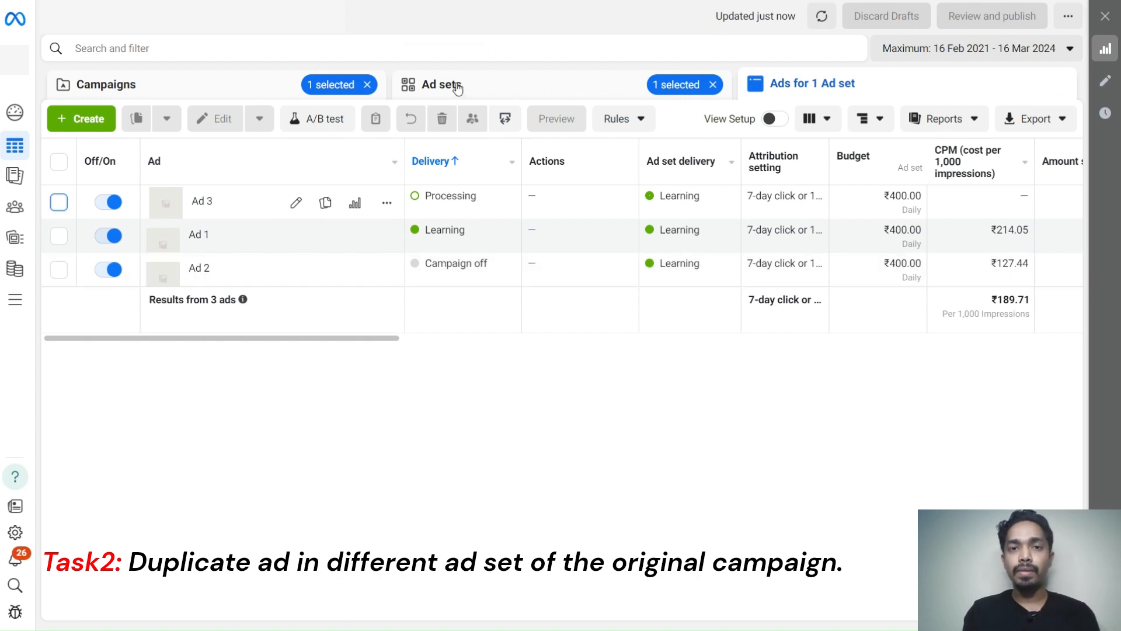
click(517, 83)
click(713, 83)
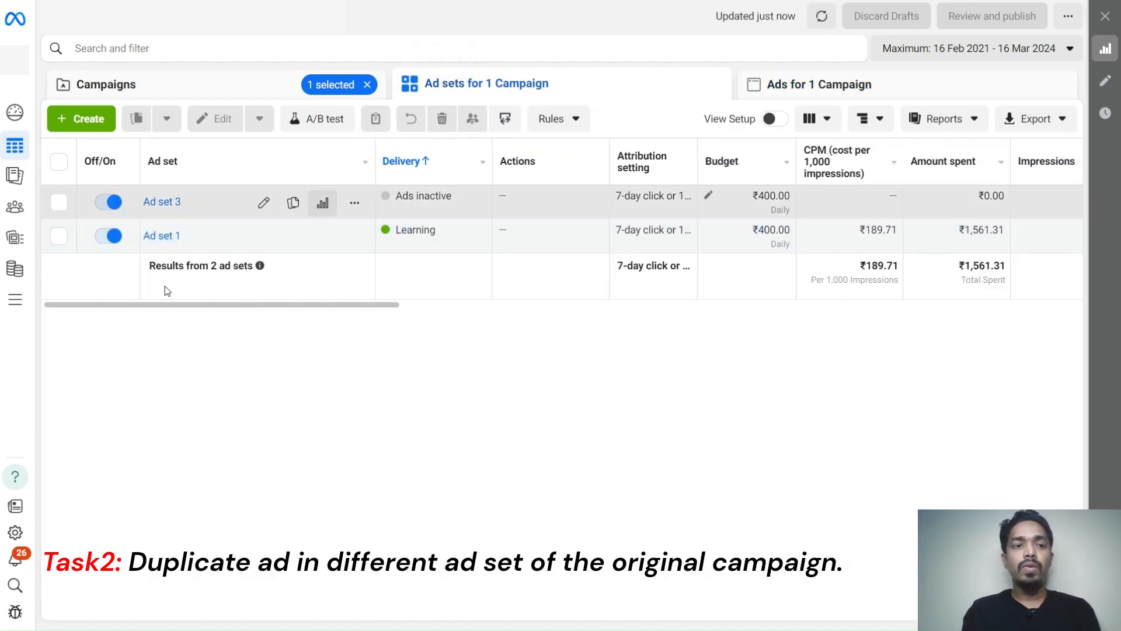
click(197, 97)
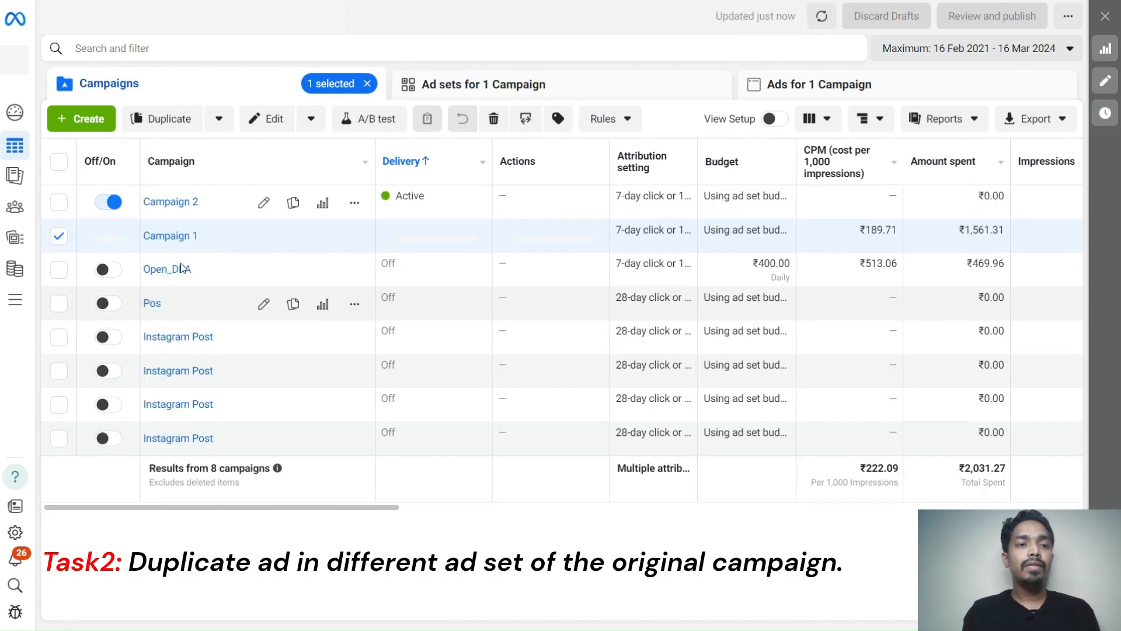
click(493, 84)
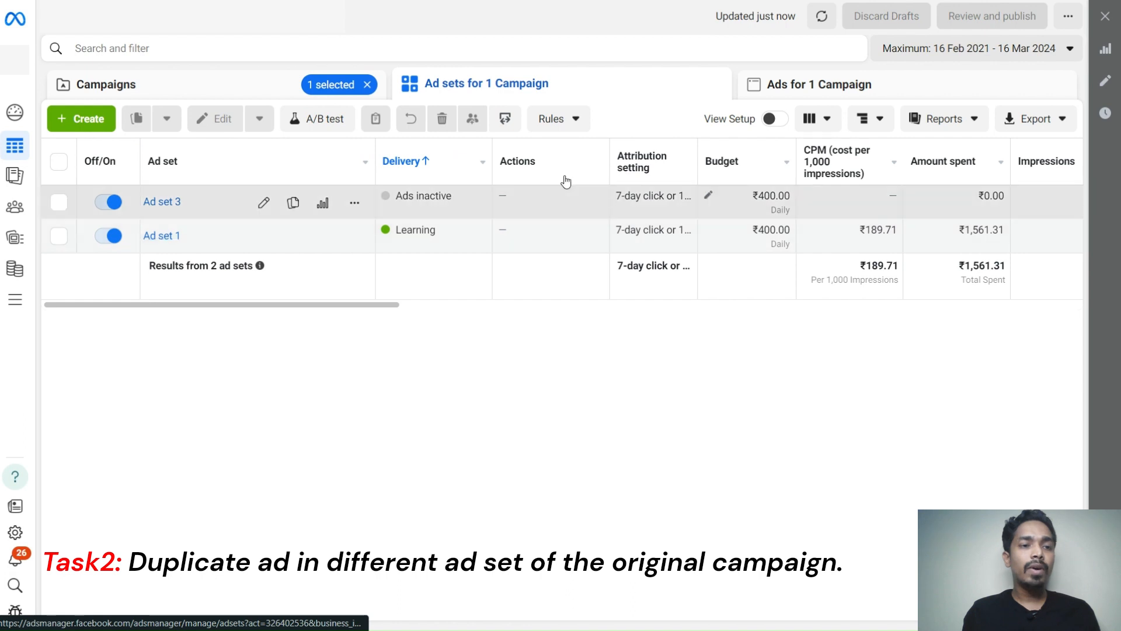
click(59, 237)
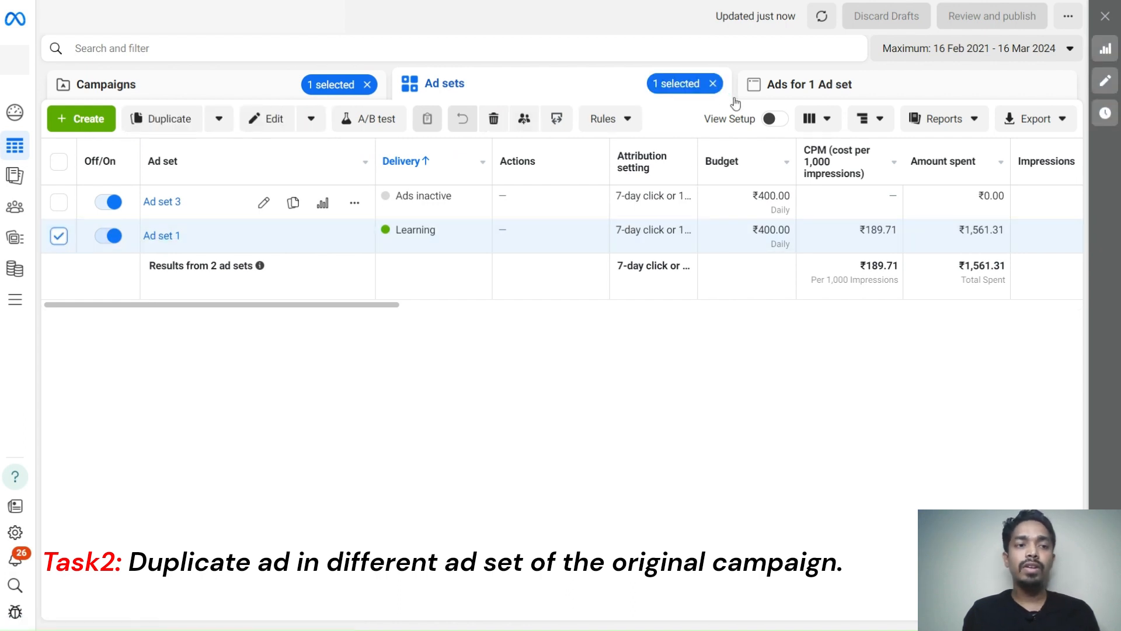
click(754, 84)
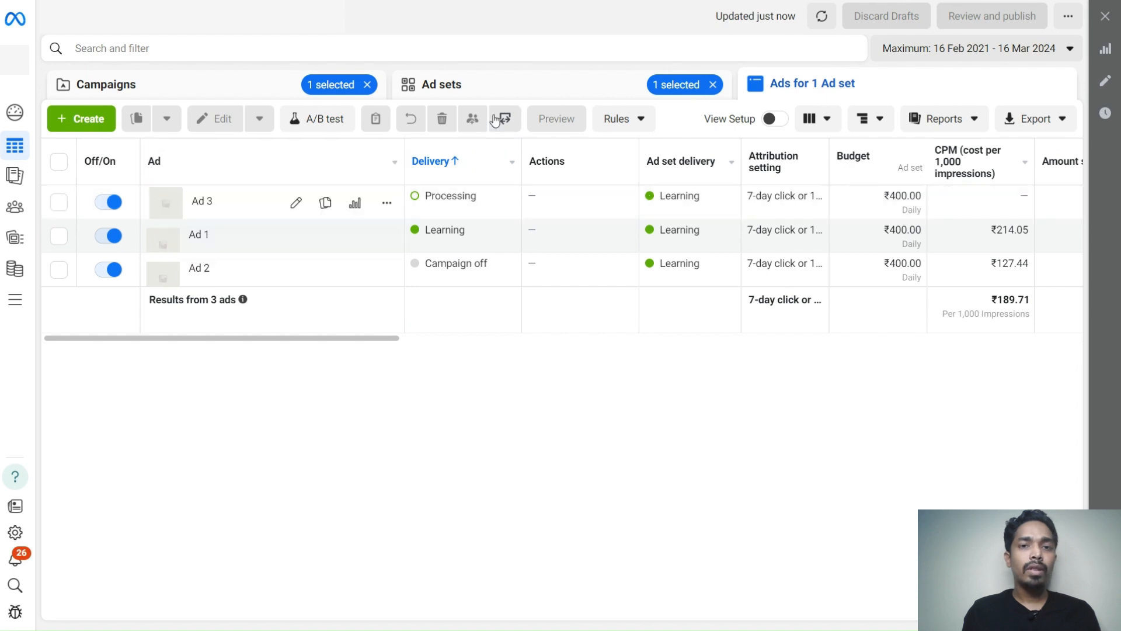
click(489, 92)
click(713, 84)
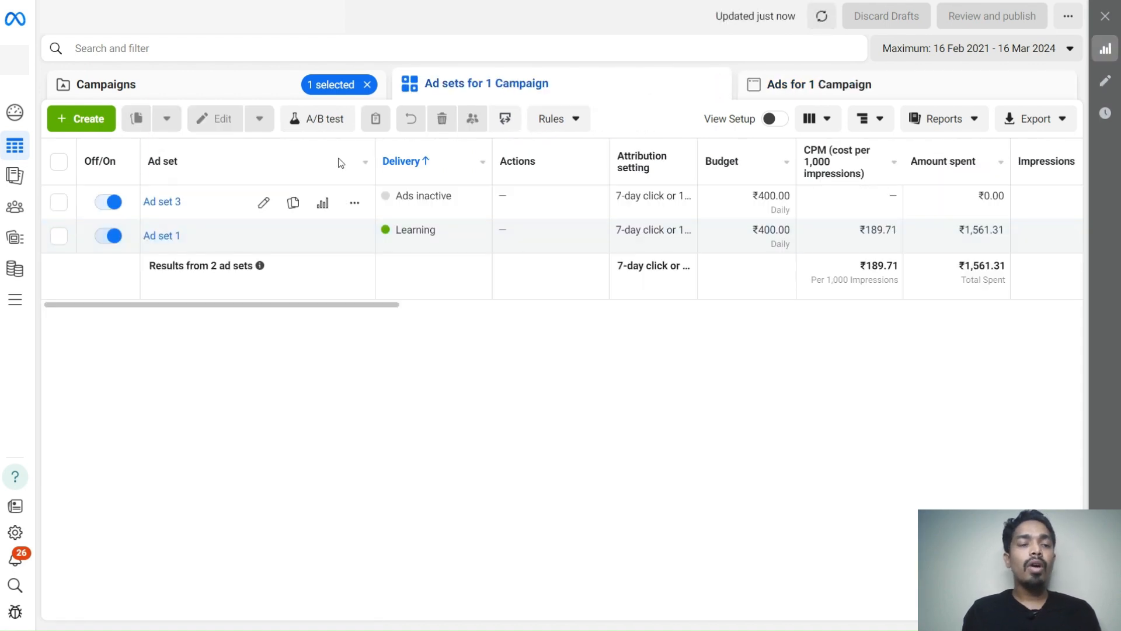
Step: Duplicate Ad 3 from Ad set 1 into the existing Ad set 3 of Campaign 1, making 1 copy and keeping existing reactions, comments and shares
click(58, 237)
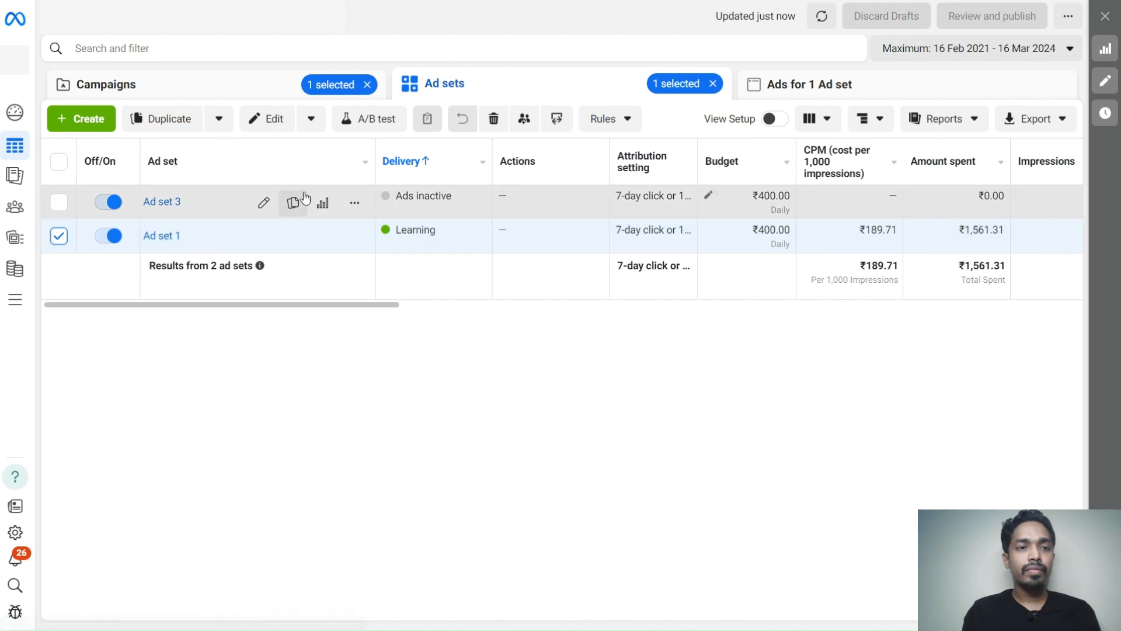
click(827, 86)
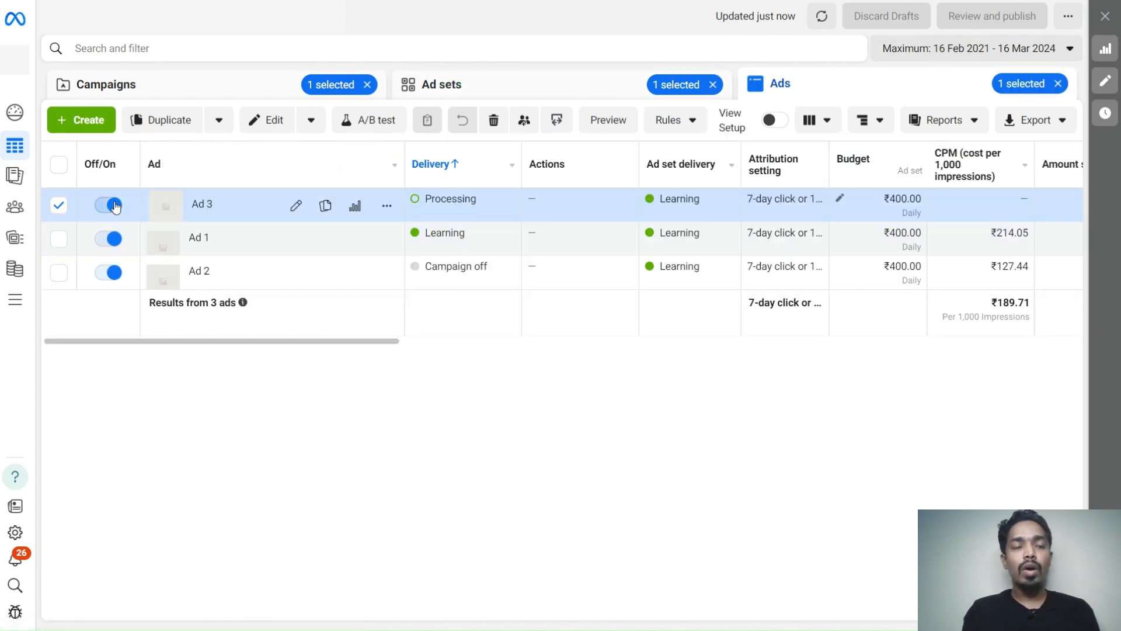
click(325, 205)
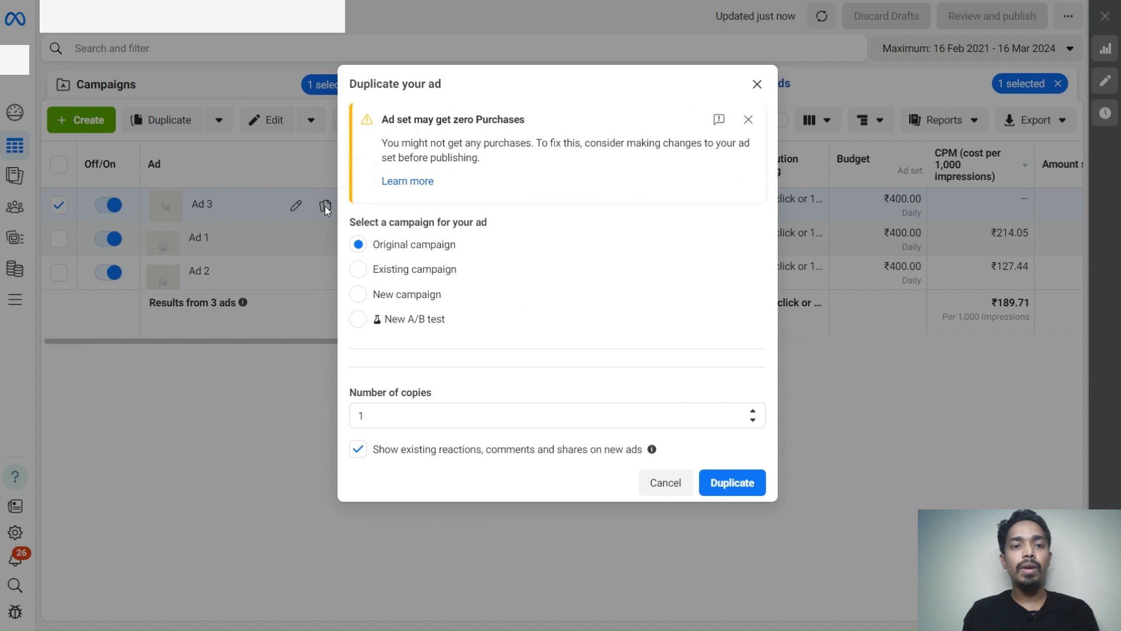
click(418, 270)
scroll(658, 324, down, 2)
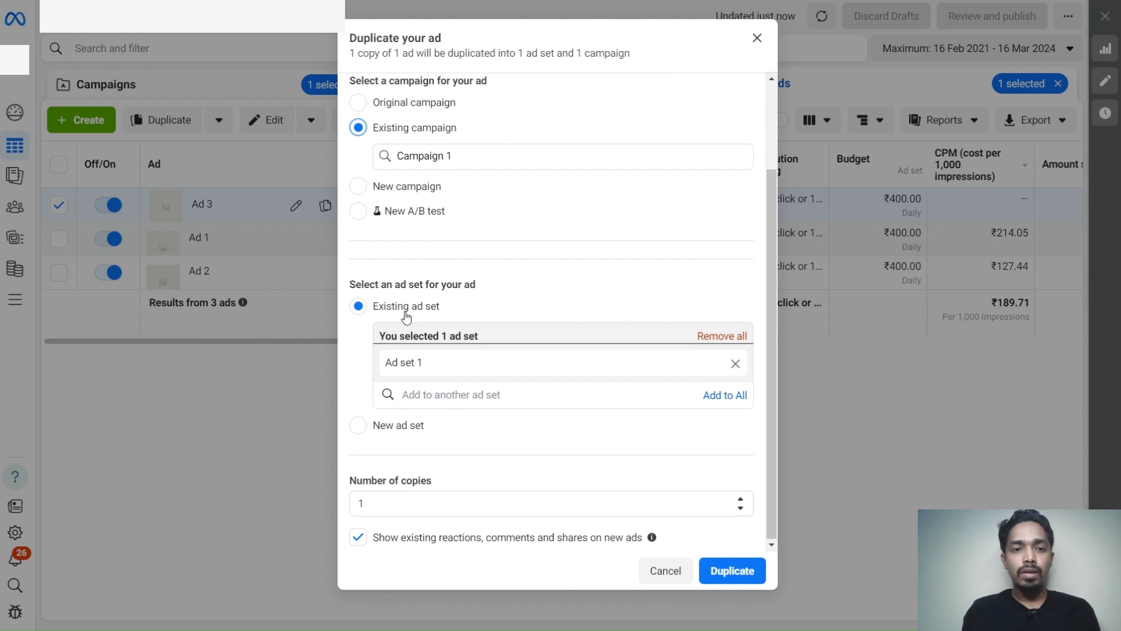
click(714, 338)
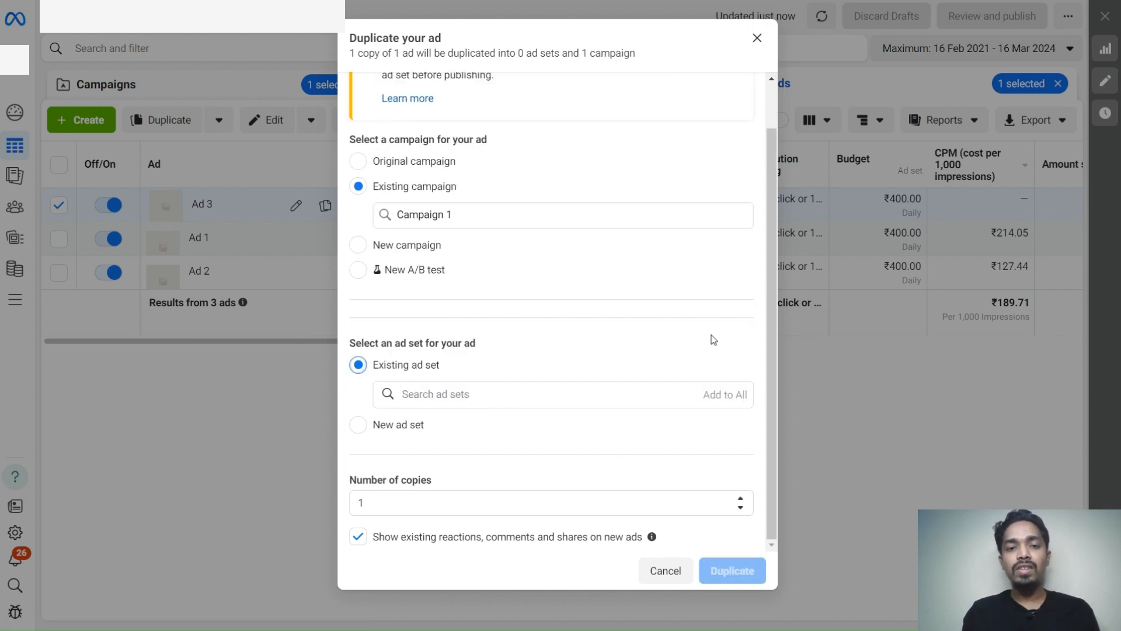
click(453, 394)
text(ad)
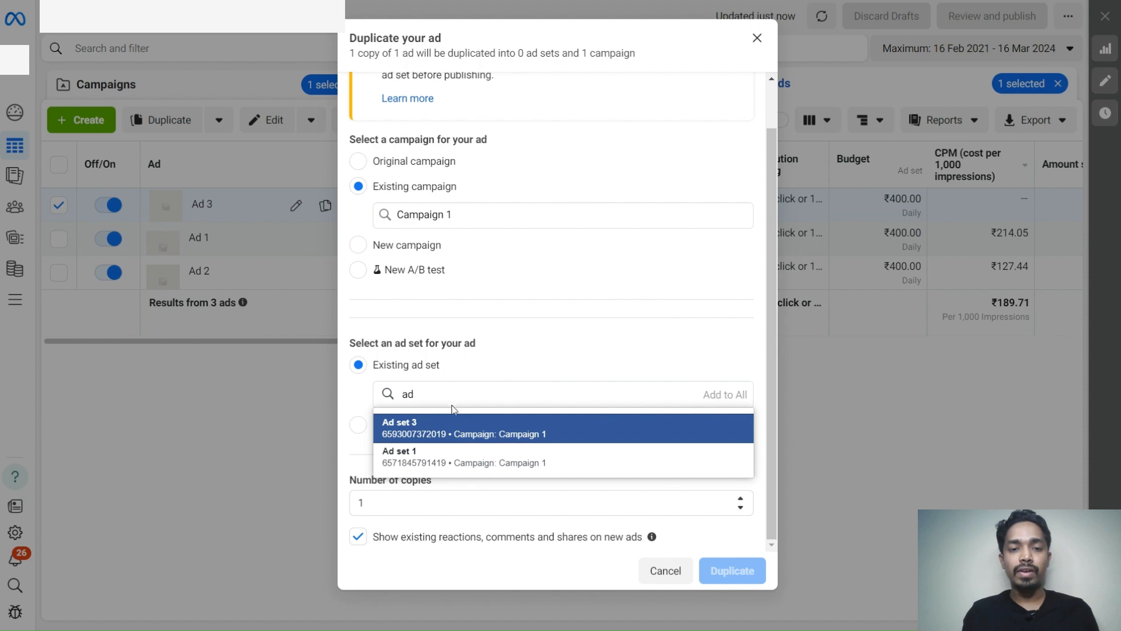
click(470, 426)
scroll(529, 342, down, 1)
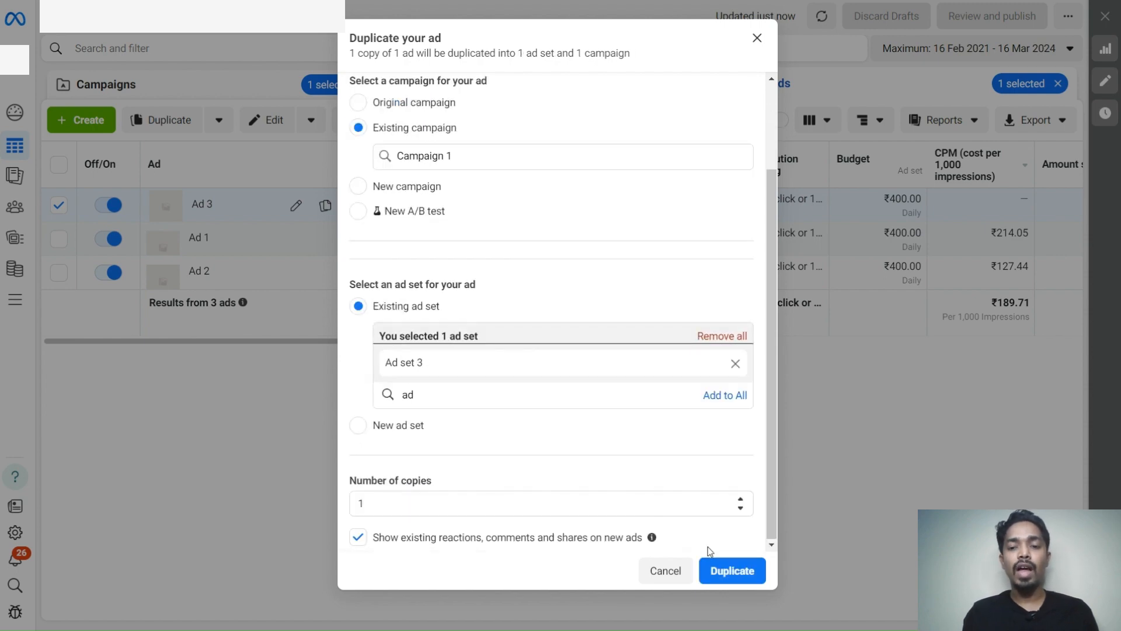
click(730, 570)
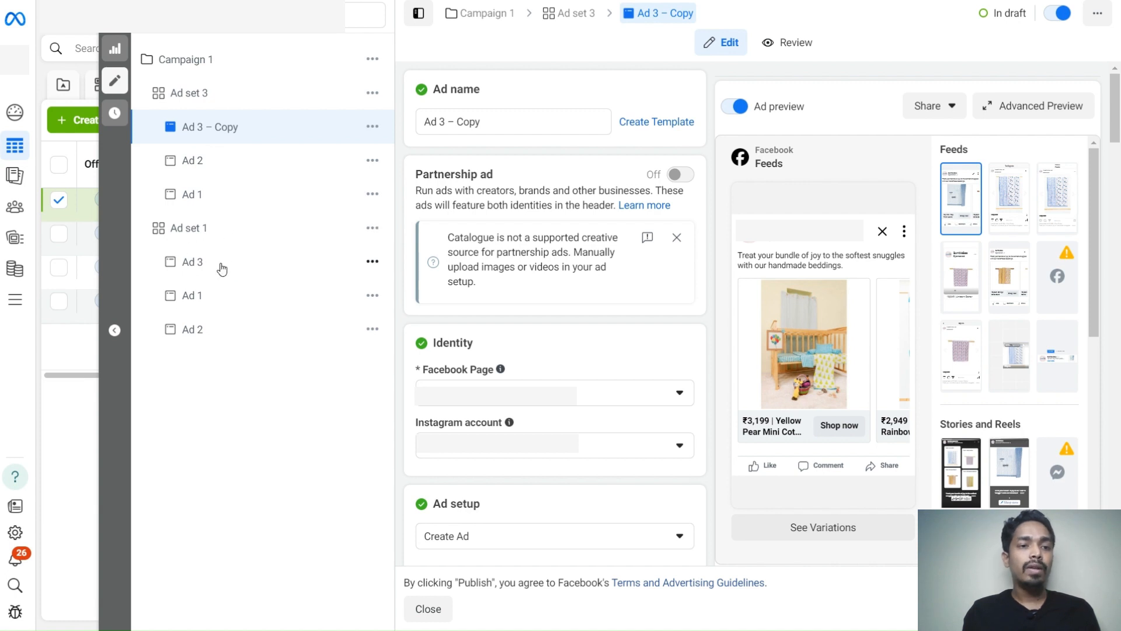
Step: Rename the copied ad in Ad set 3 as Ad 4, leave its editor and publish it
click(442, 125)
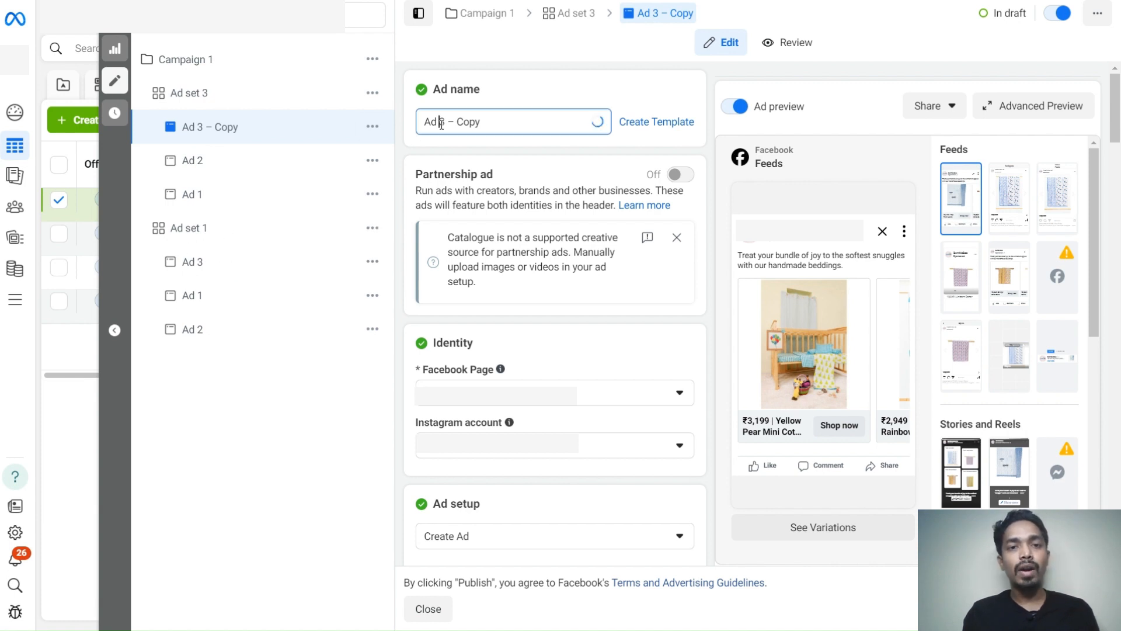
key(ctrl+a)
text(Ad 4)
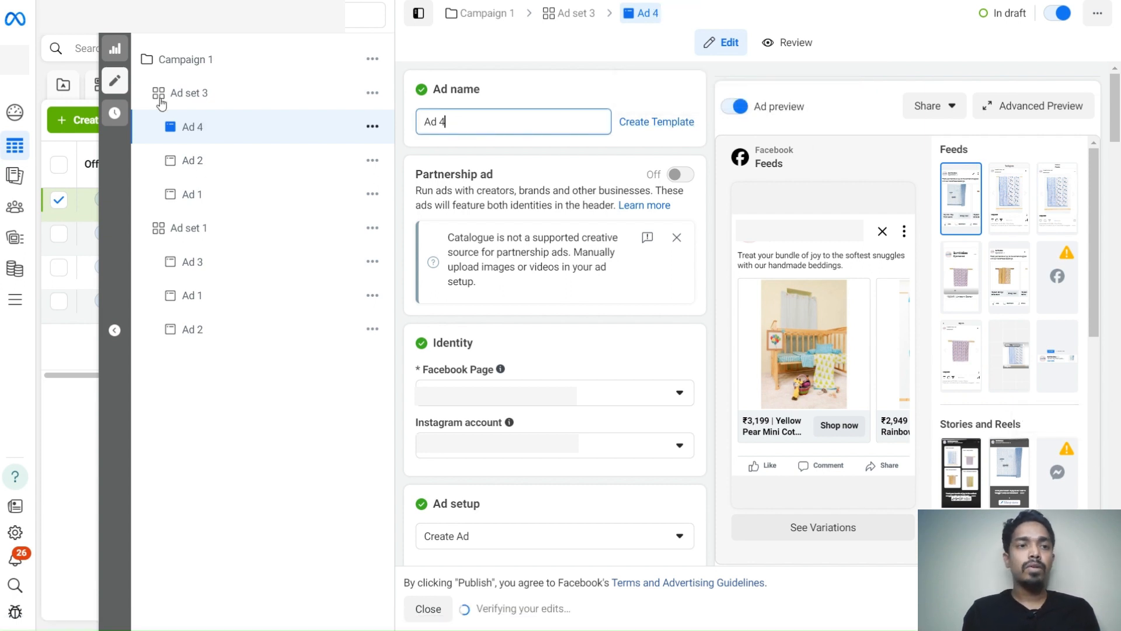
click(114, 17)
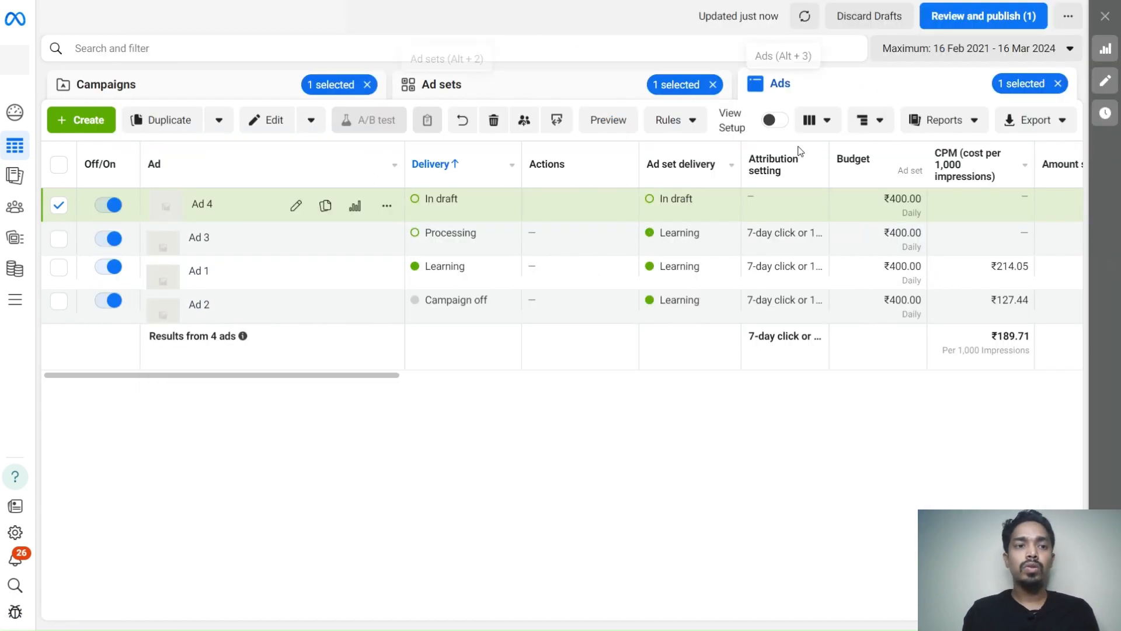
click(985, 15)
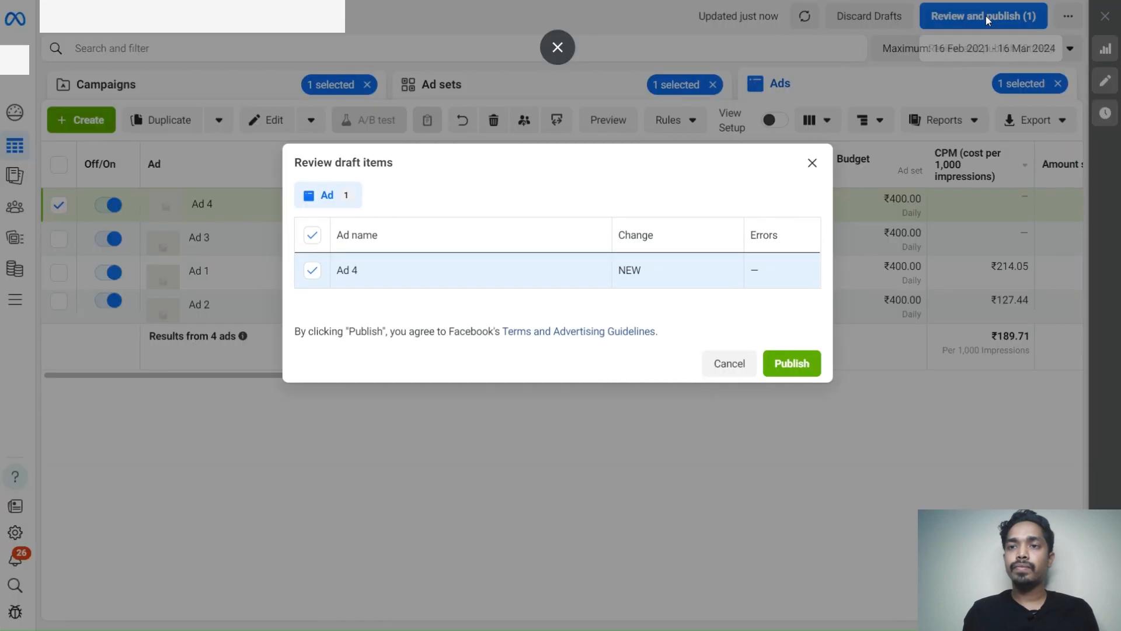
click(783, 362)
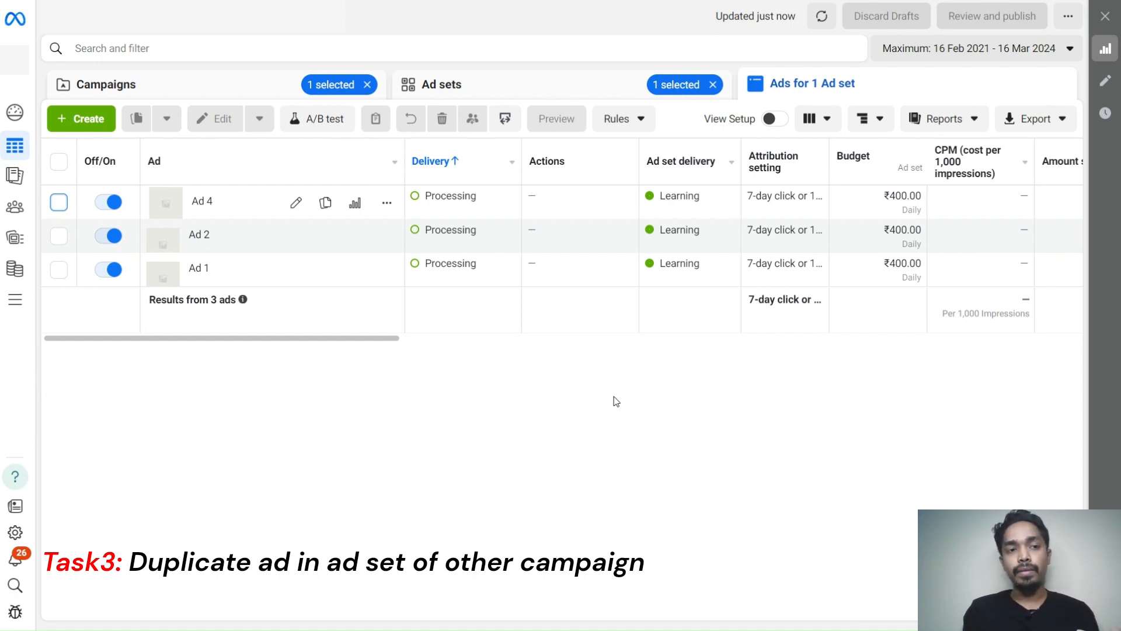
Step: Display the ads of Campaign 1's Ad set 3 and select Ad 4
click(367, 84)
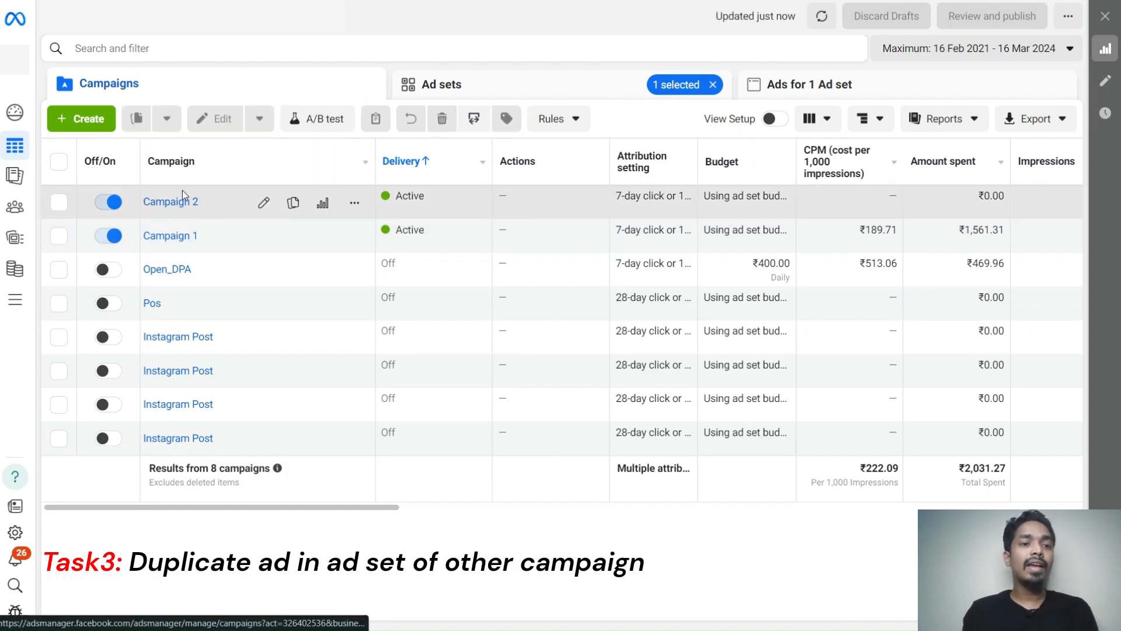
click(58, 235)
click(473, 84)
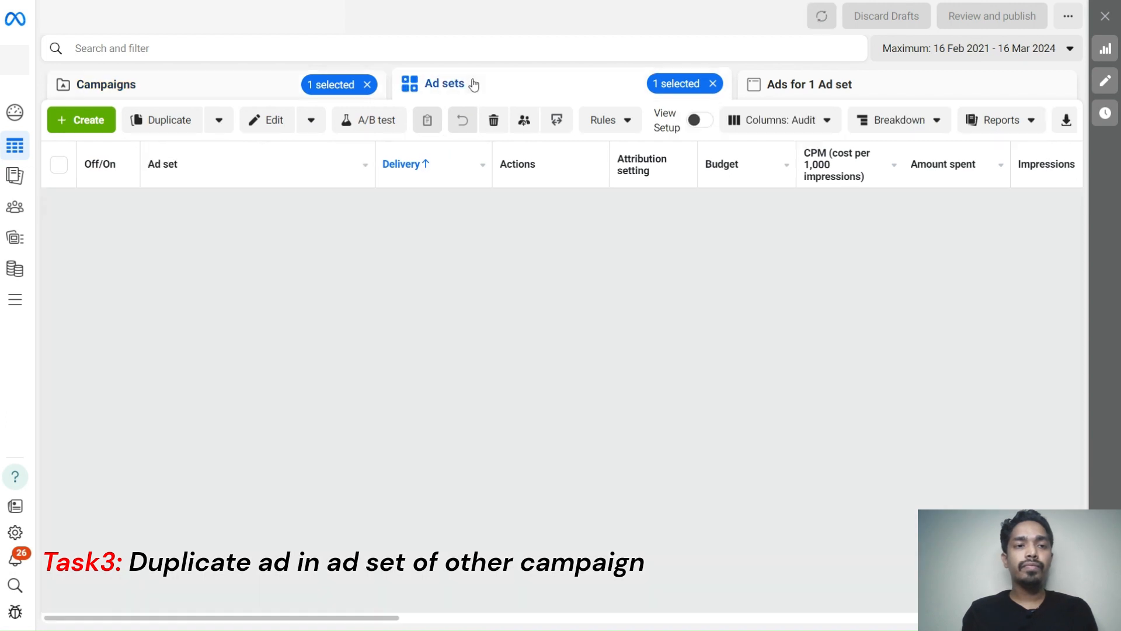
click(58, 203)
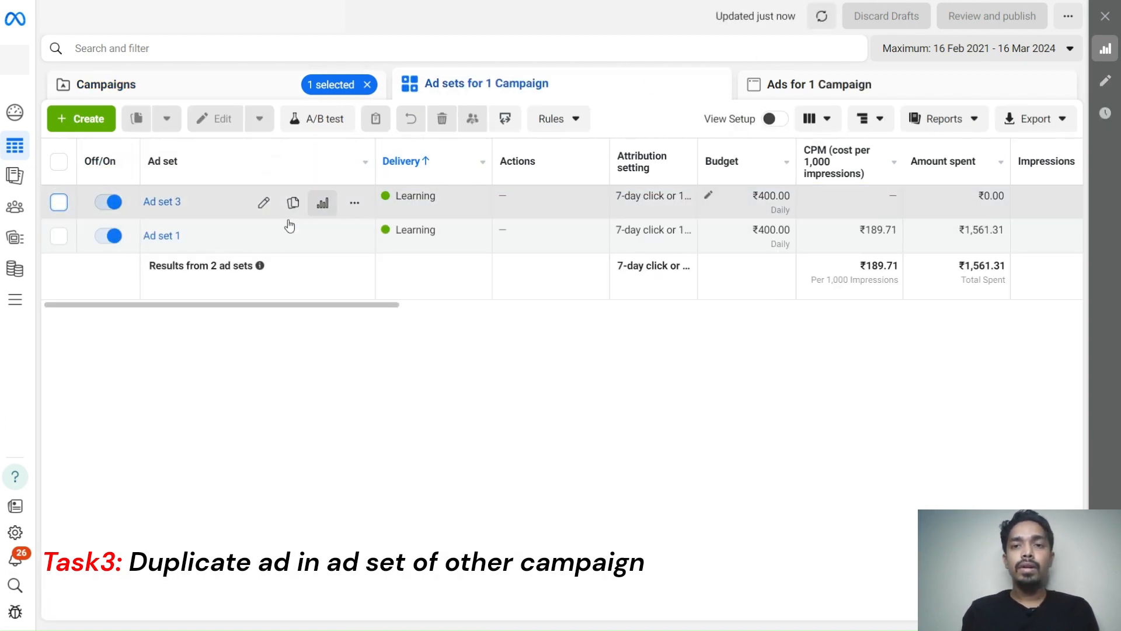
click(59, 202)
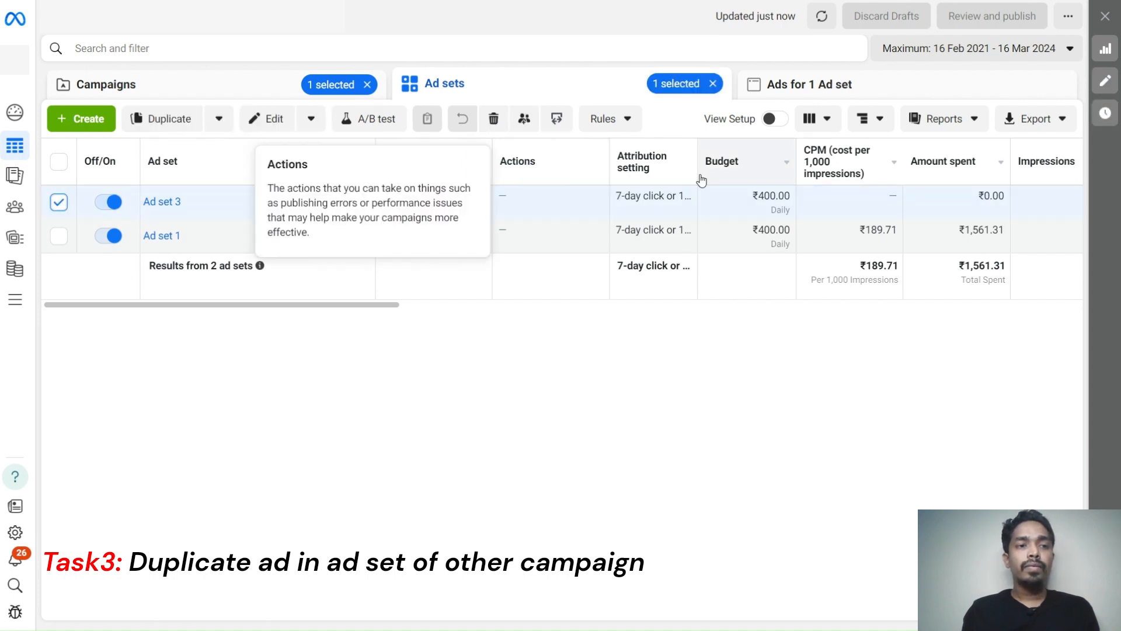
click(813, 93)
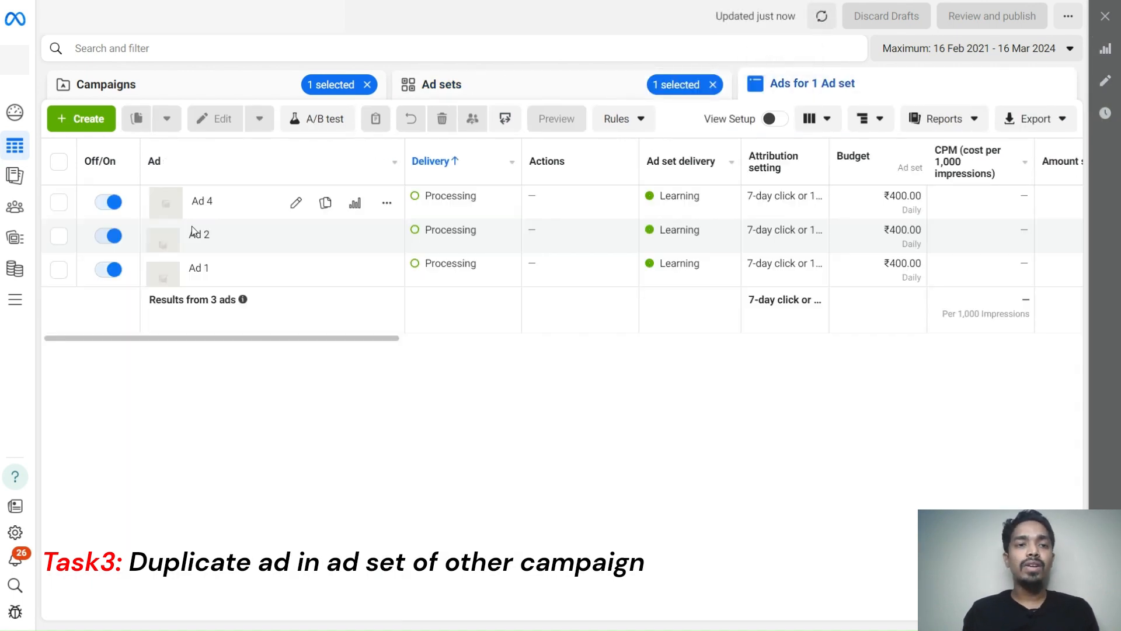
click(64, 205)
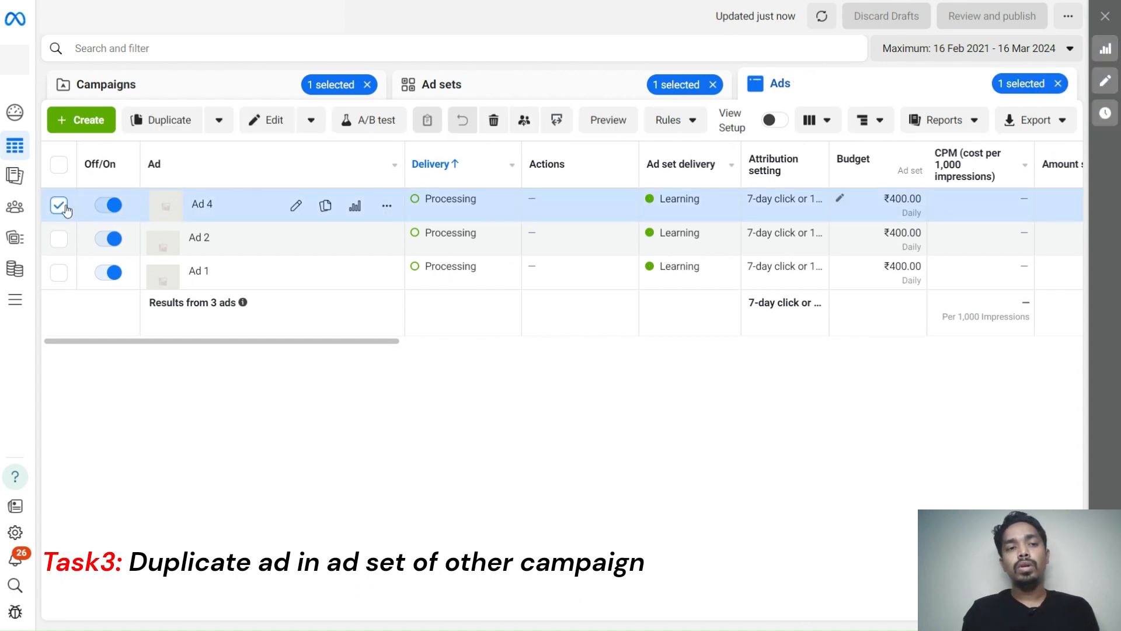
Step: Start duplicating Ad 4 from Campaign 1's Ad set 3 and choose the existing Campaign 2 as its destination
click(283, 82)
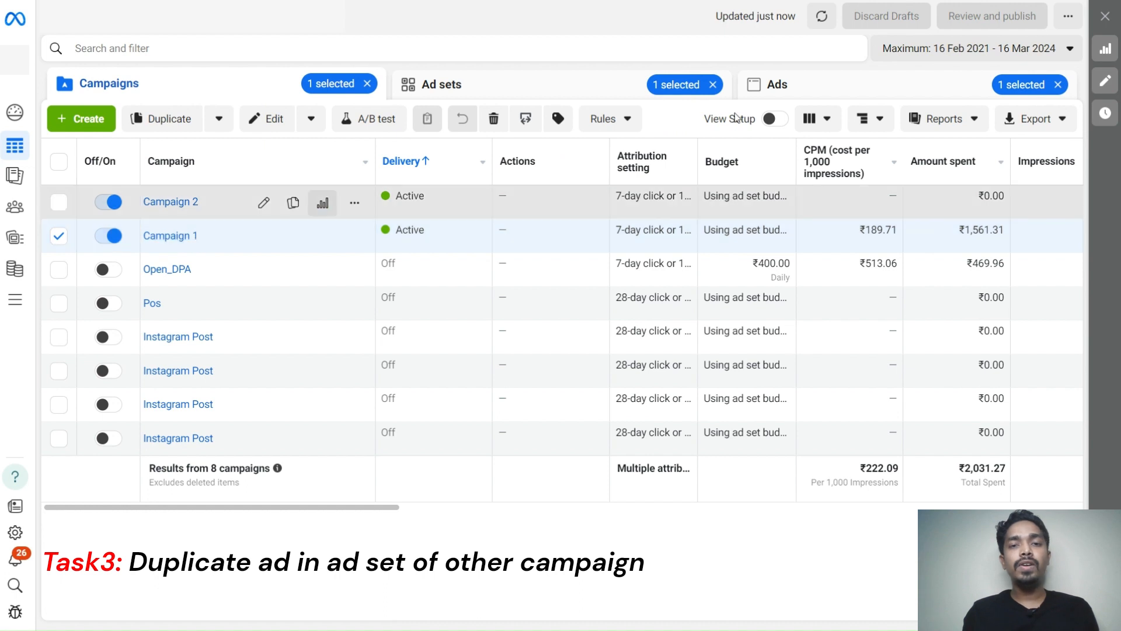
click(795, 88)
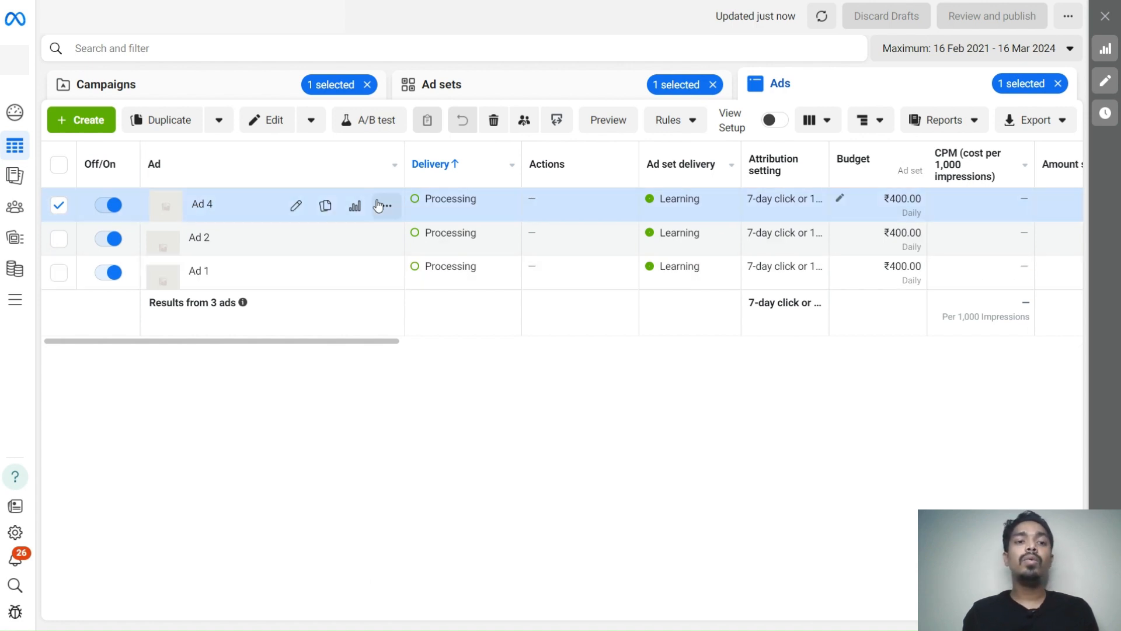
click(326, 207)
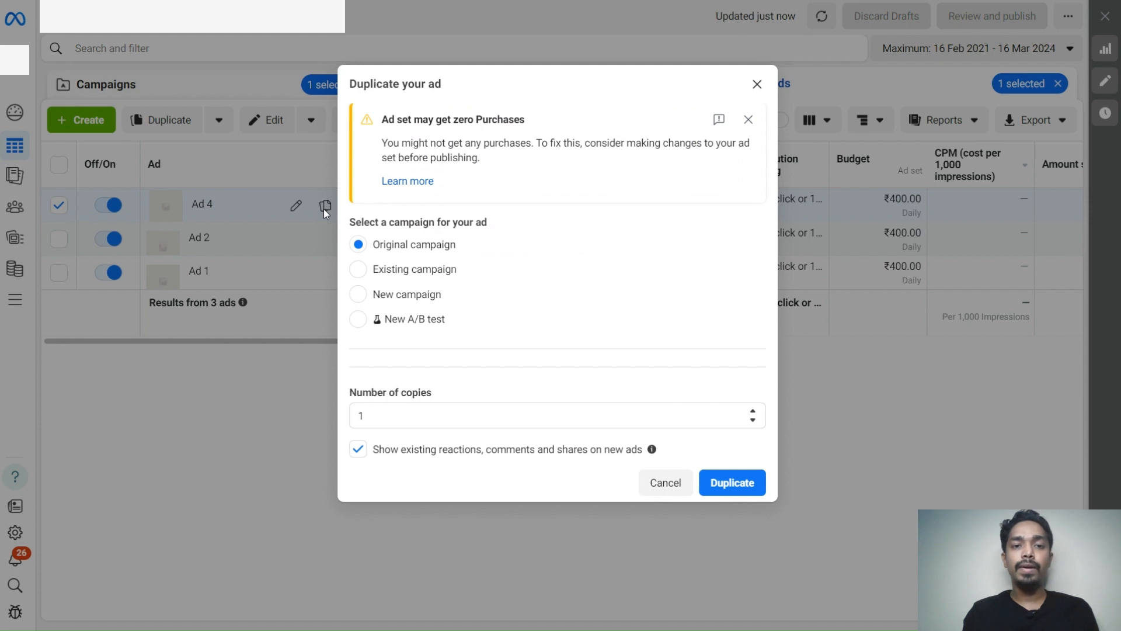
click(358, 269)
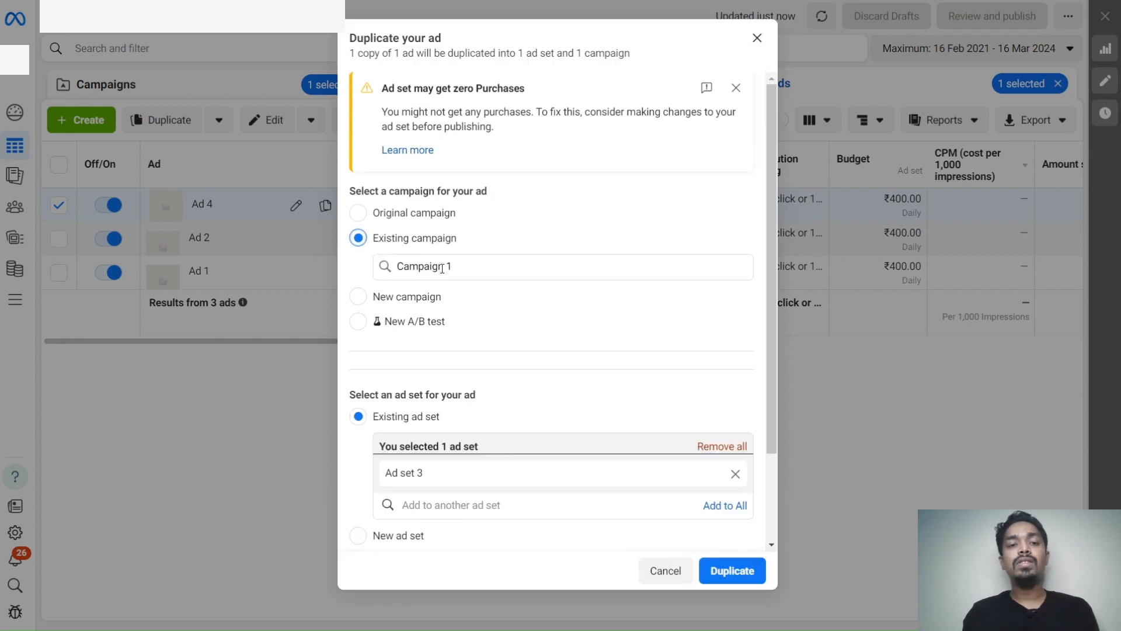
scroll(442, 274, down, 1)
click(468, 222)
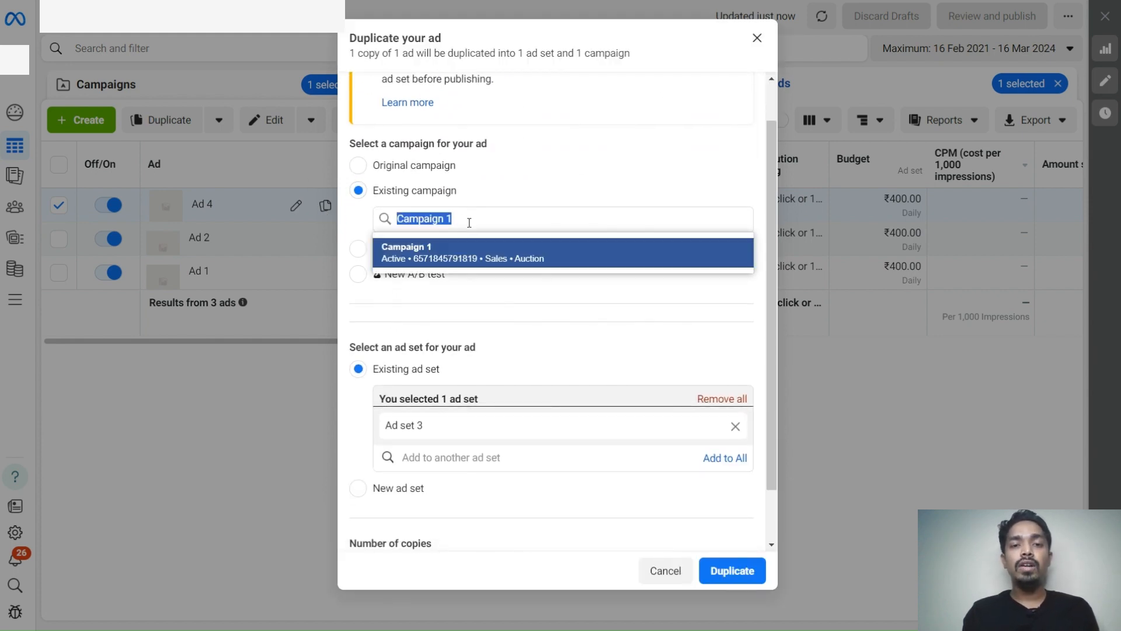
text(Cam)
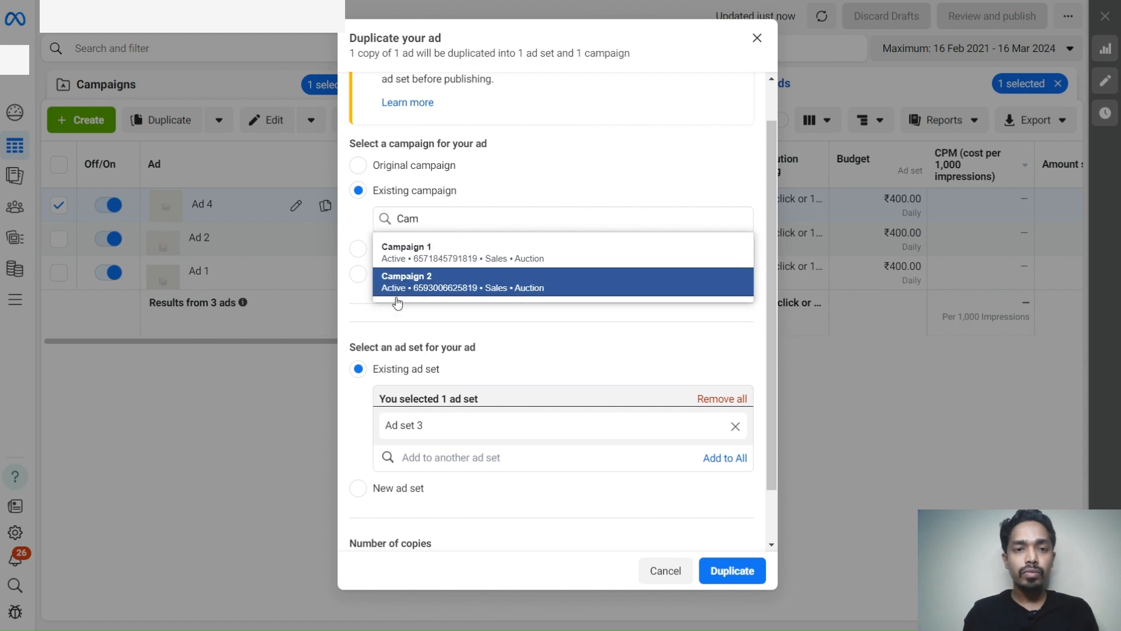
click(448, 285)
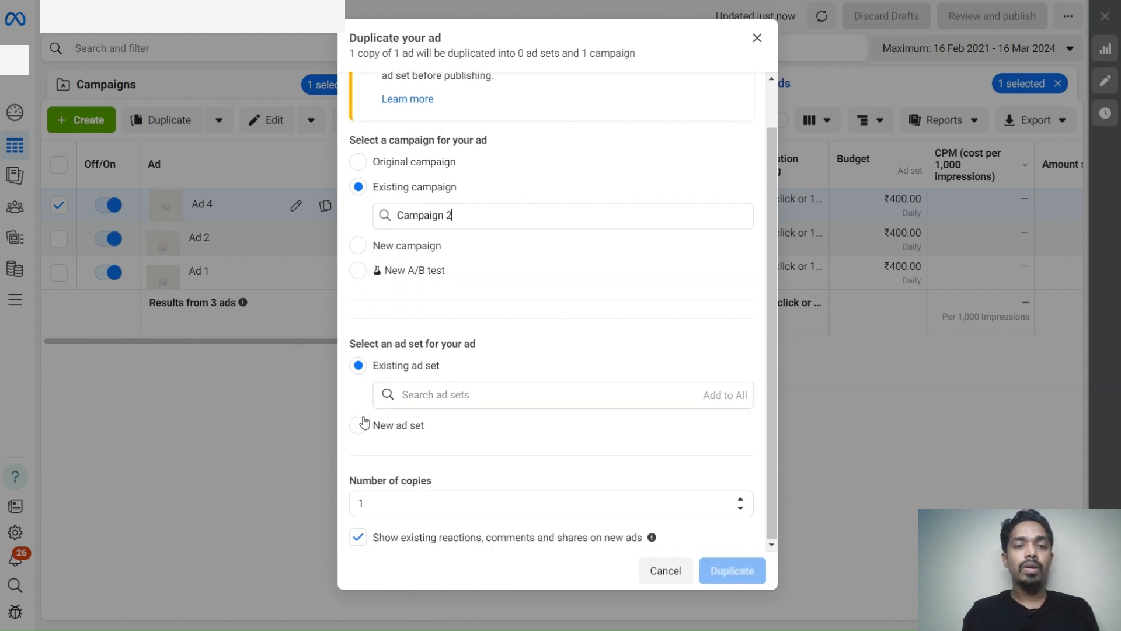
Step: Choose Campaign 2's existing Ad set 4 and create 1 copy of the ad, keeping existing reactions, comments and shares
click(416, 395)
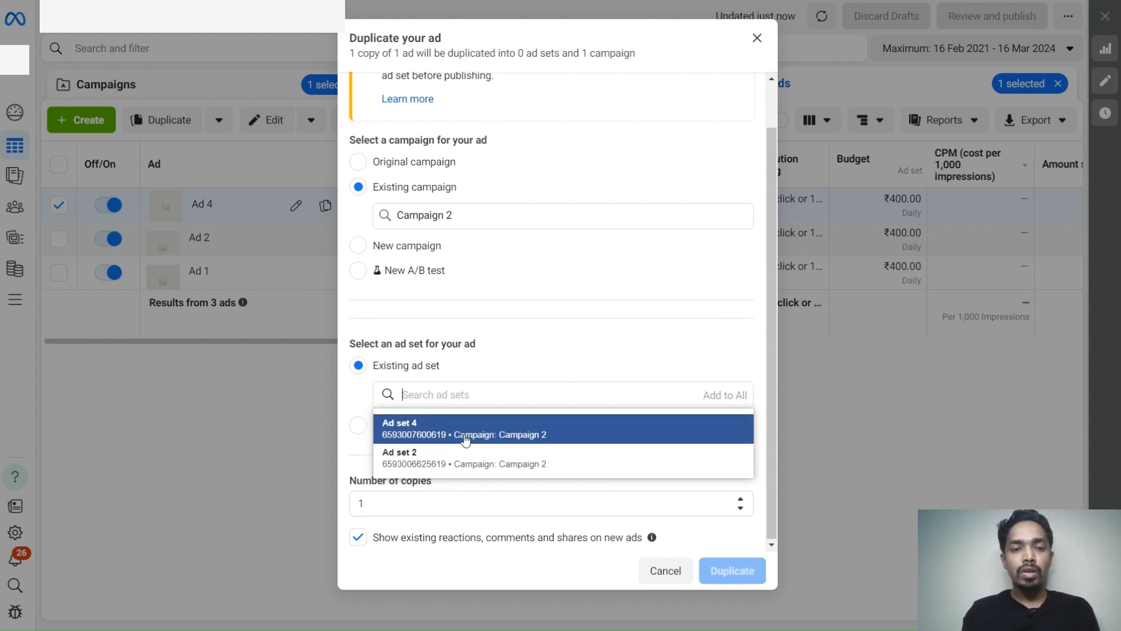
click(407, 440)
scroll(563, 355, down, 1)
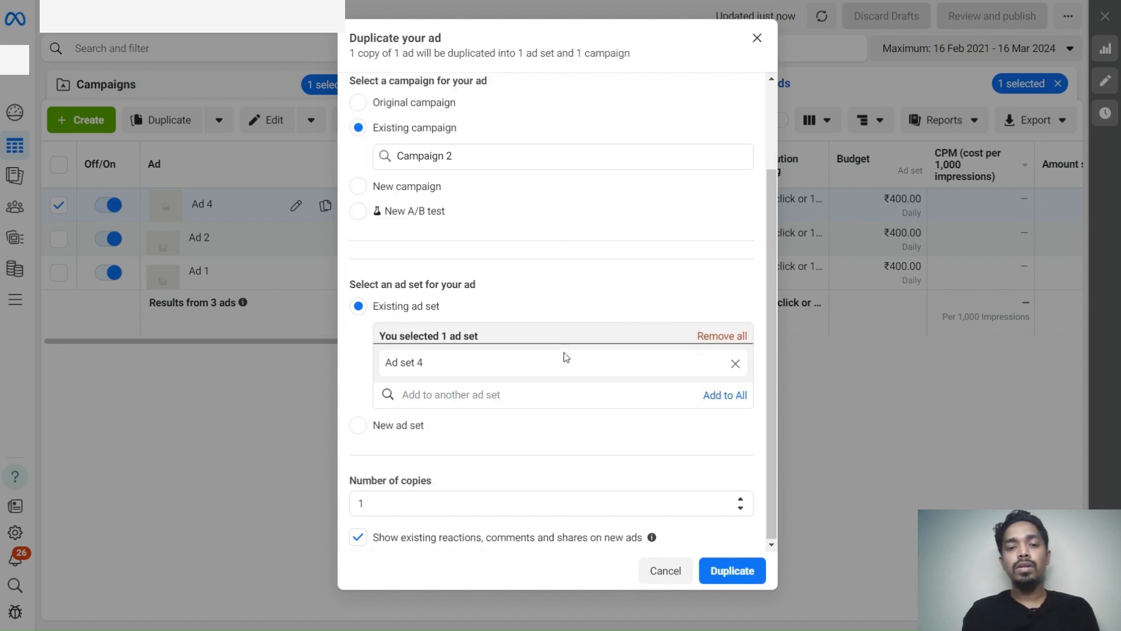
click(729, 572)
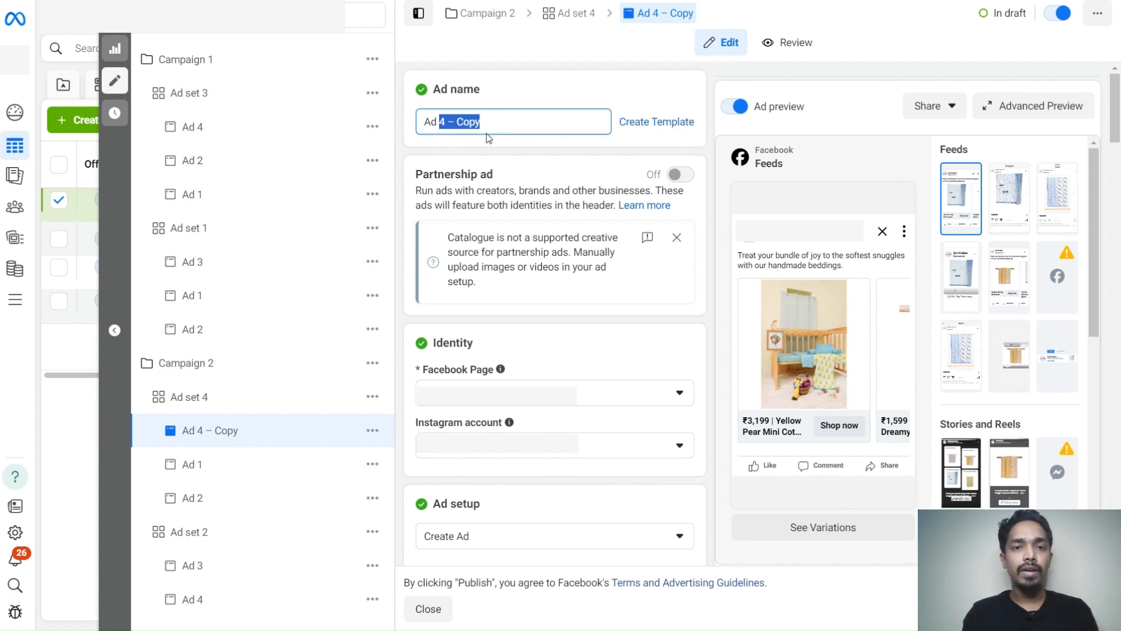
Step: Rename the copied ad in Campaign 2's Ad set 4 as Ad 5, leave its editor and publish it
text(5)
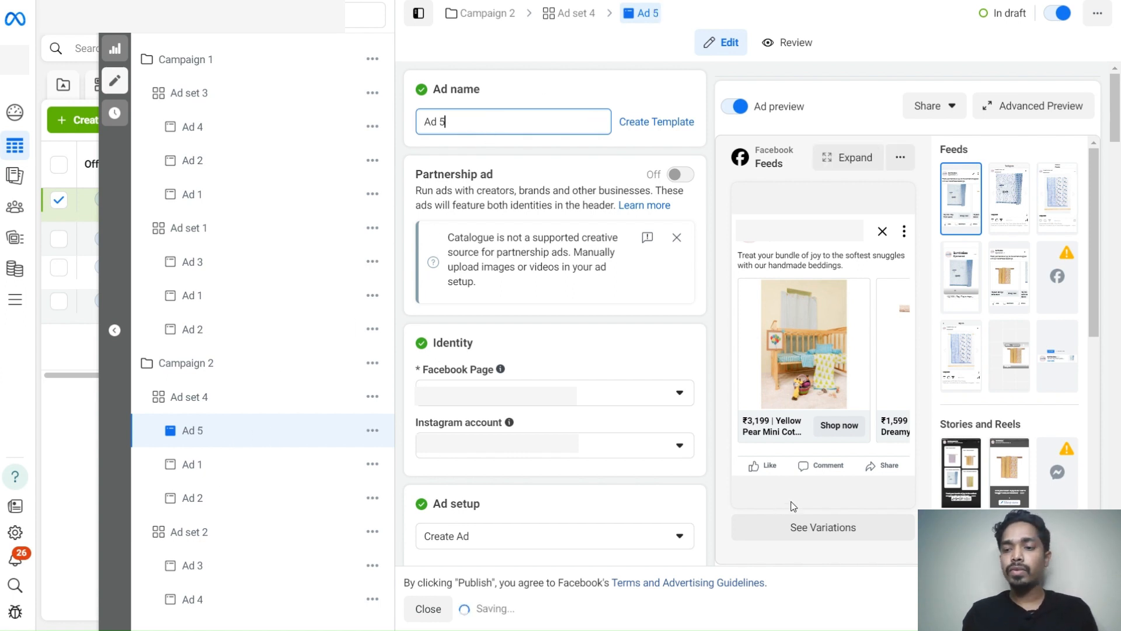
click(114, 17)
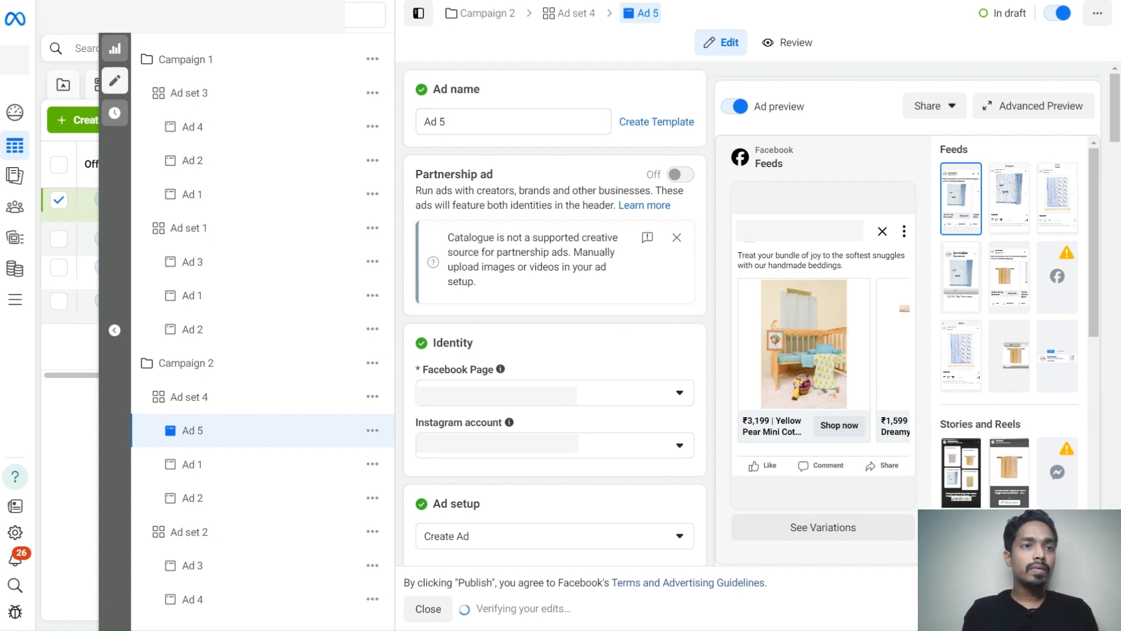
click(979, 23)
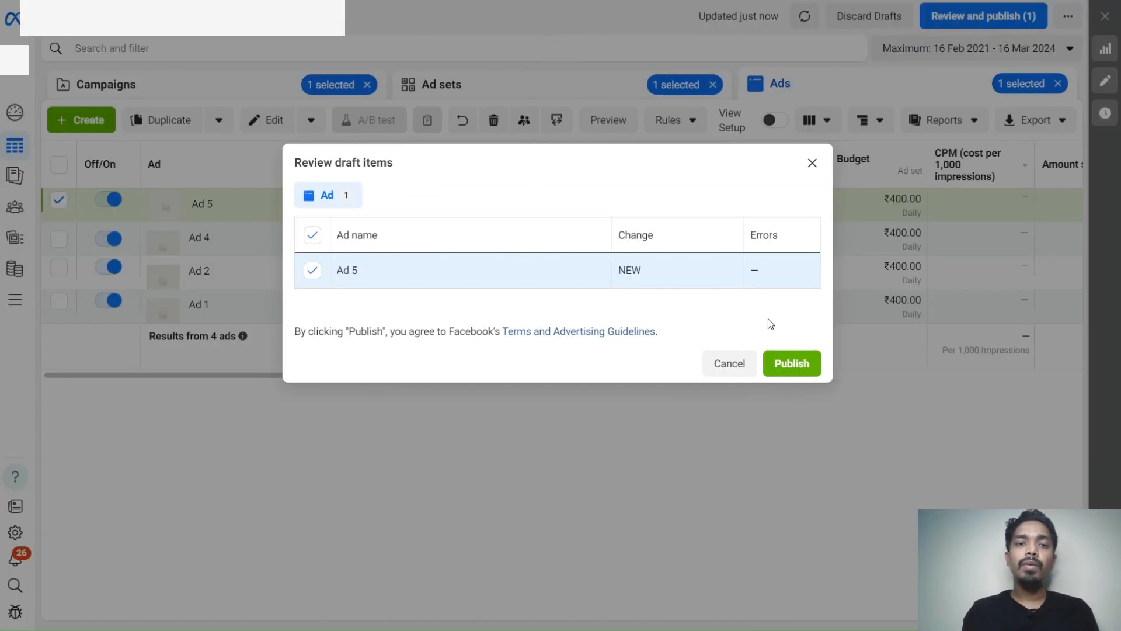
click(795, 369)
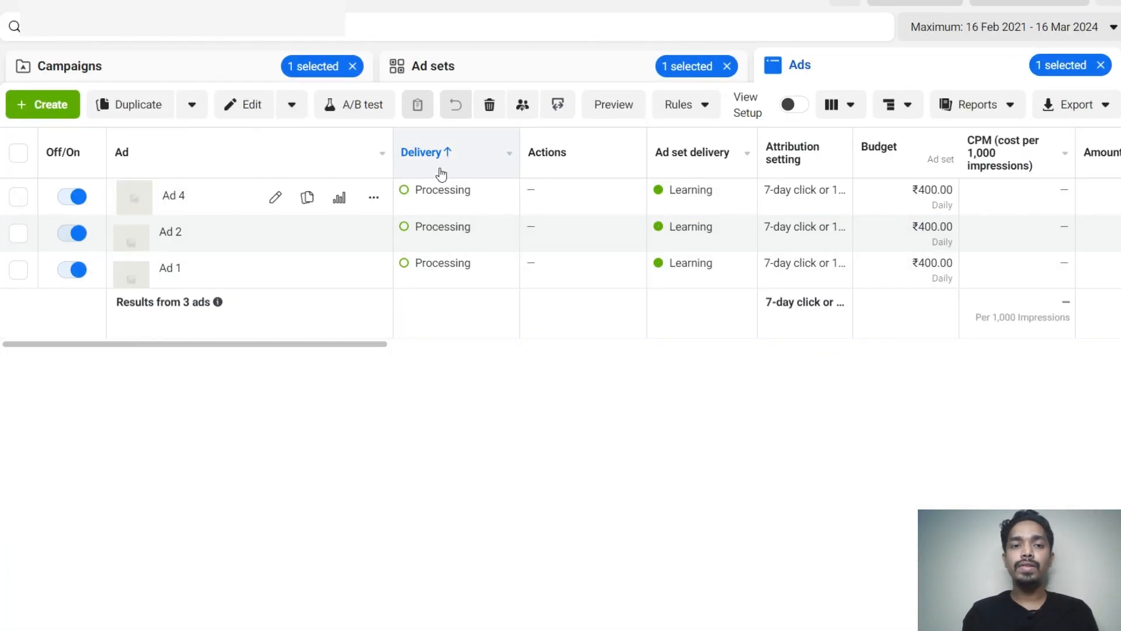
click(558, 30)
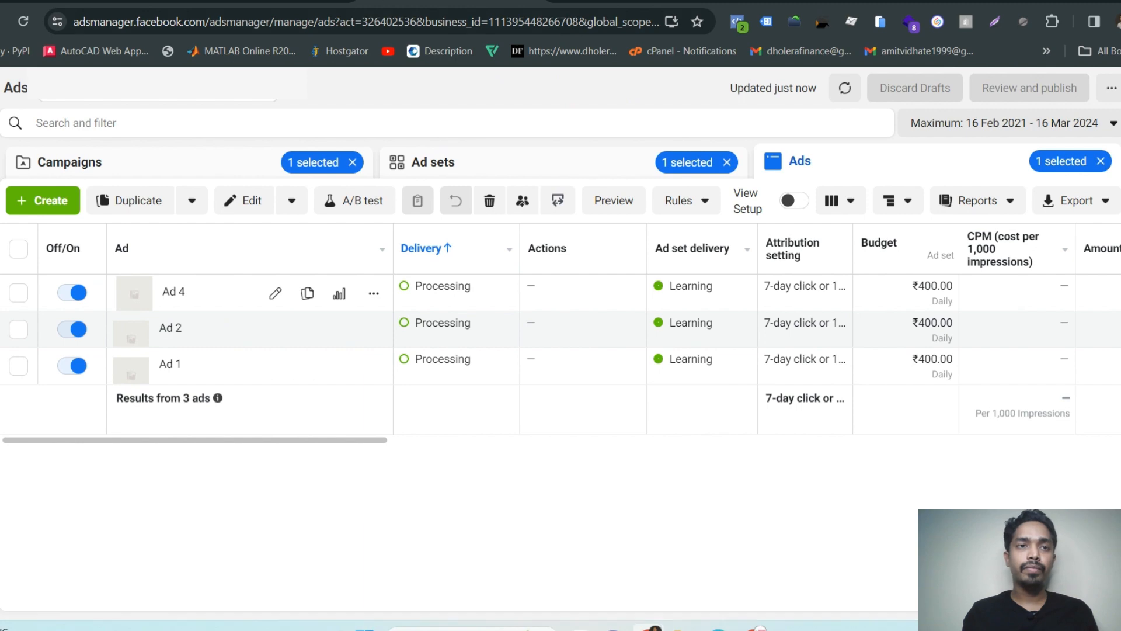